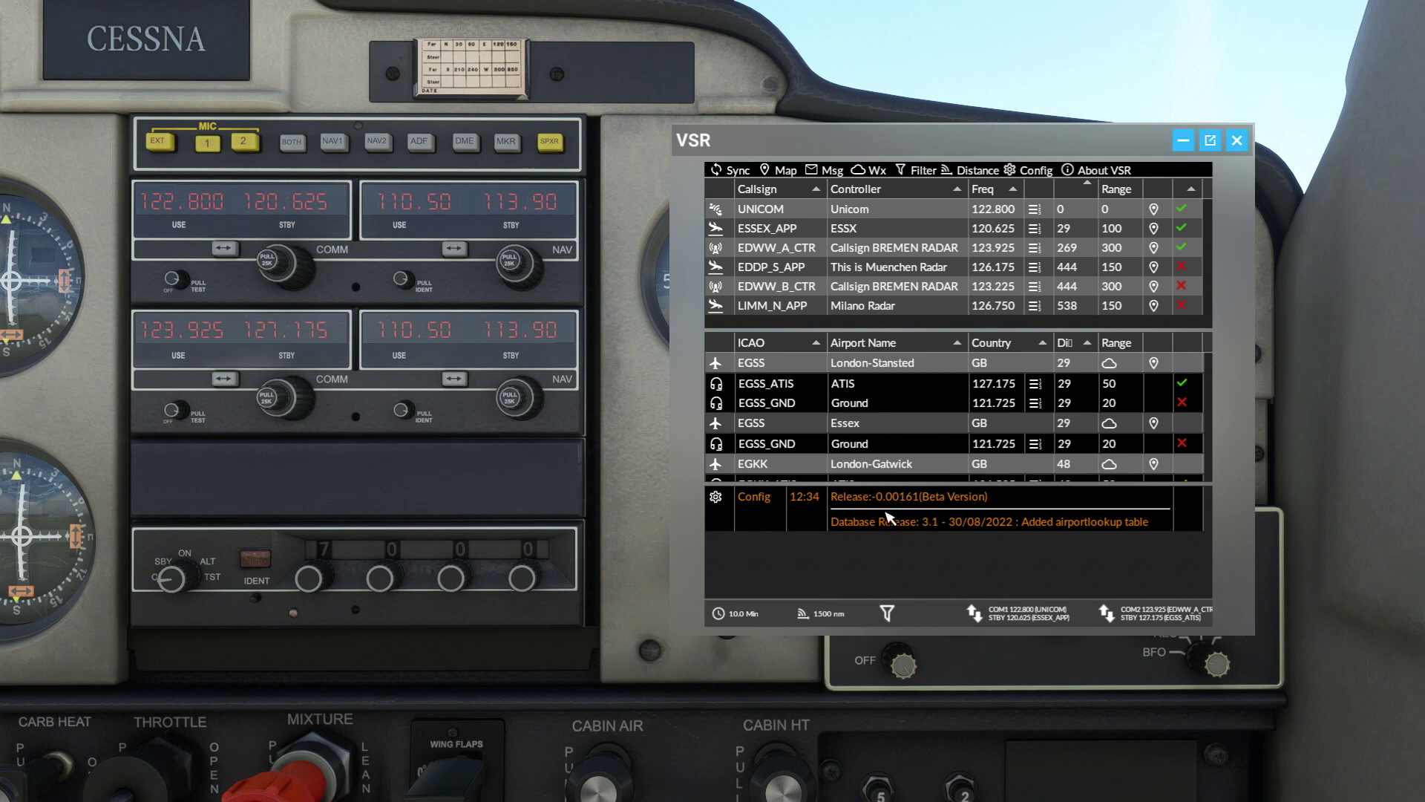
Read the full Config message with the release notes from the message log and dismiss it
left_click(933, 516)
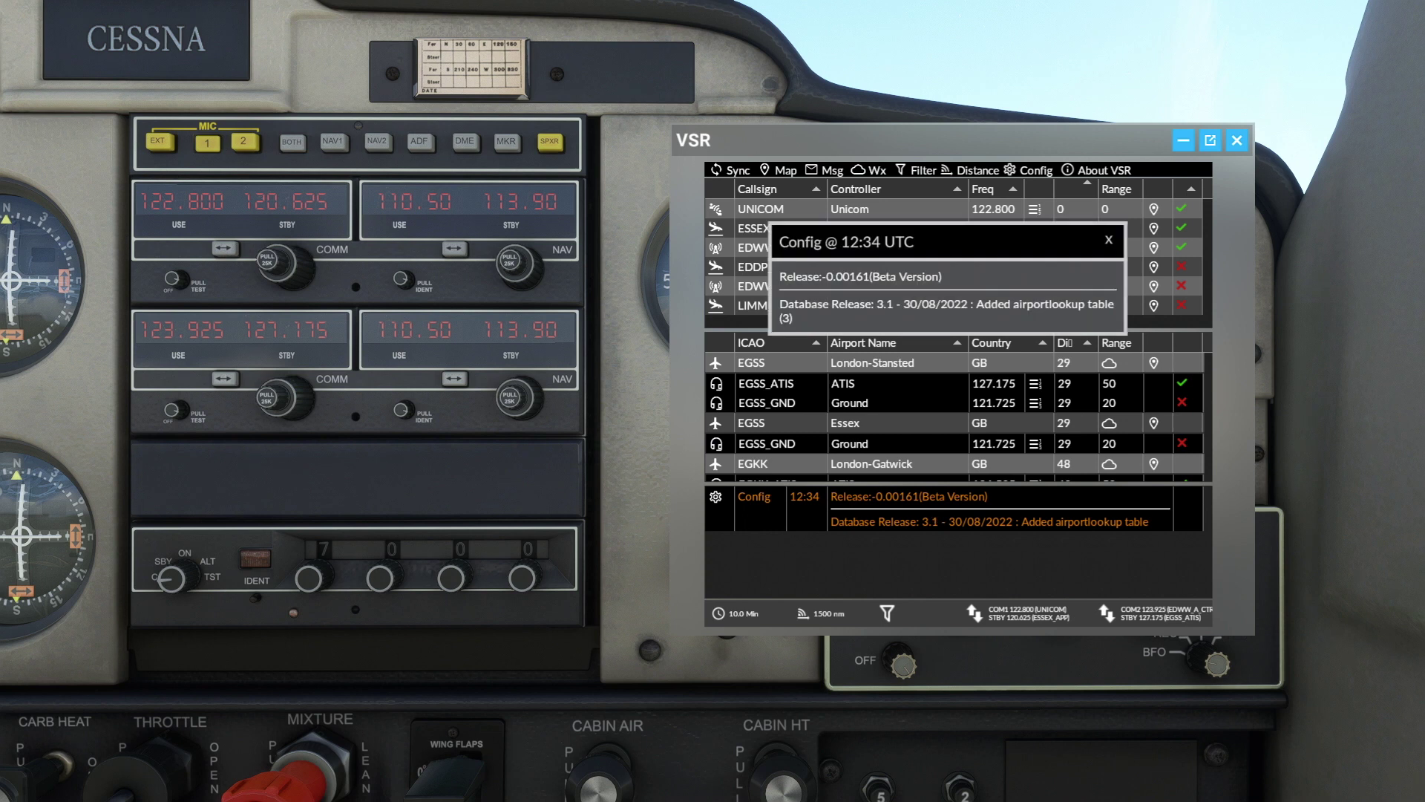
left_click(1109, 241)
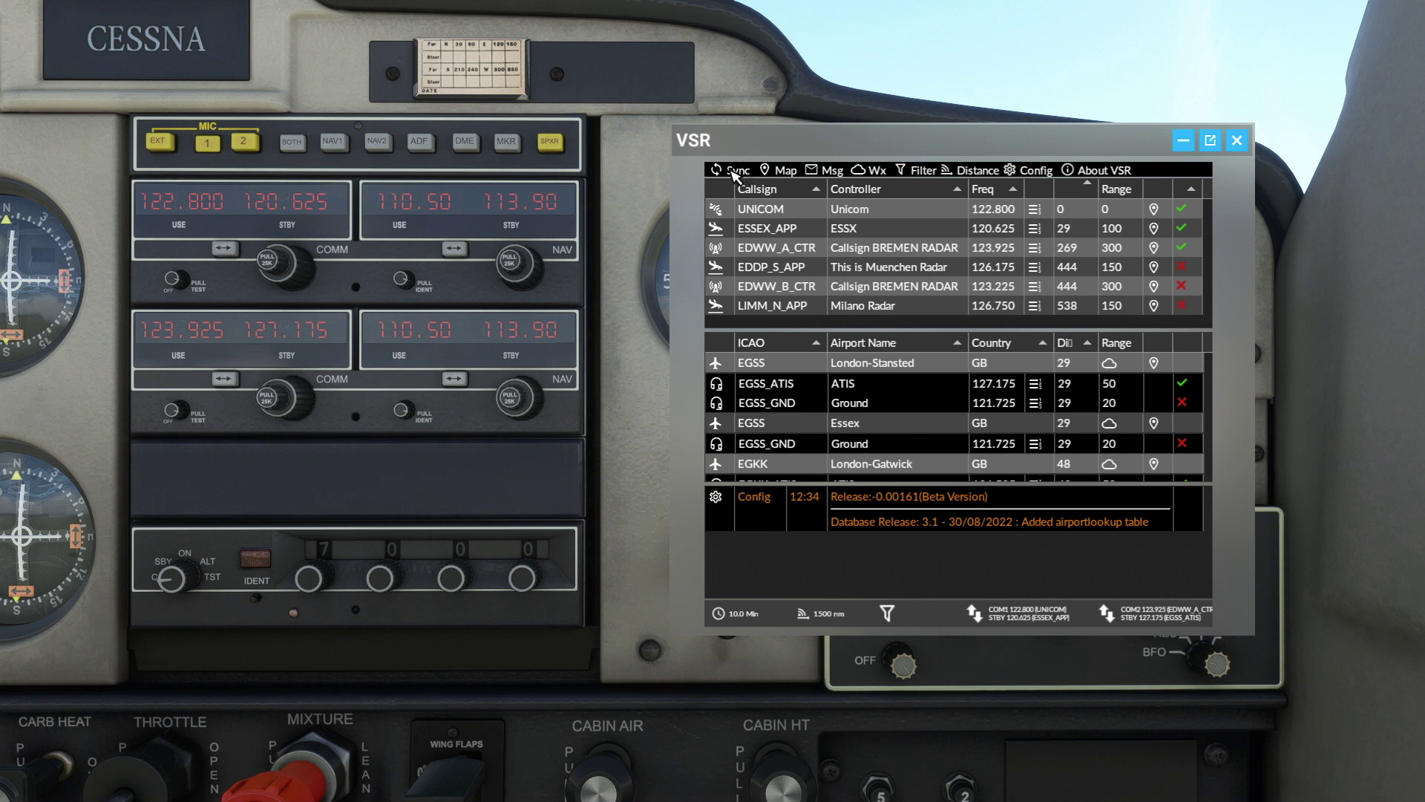
Show the controller map, switch its station labels to a smaller text size, and return to the station lists
left_click(776, 173)
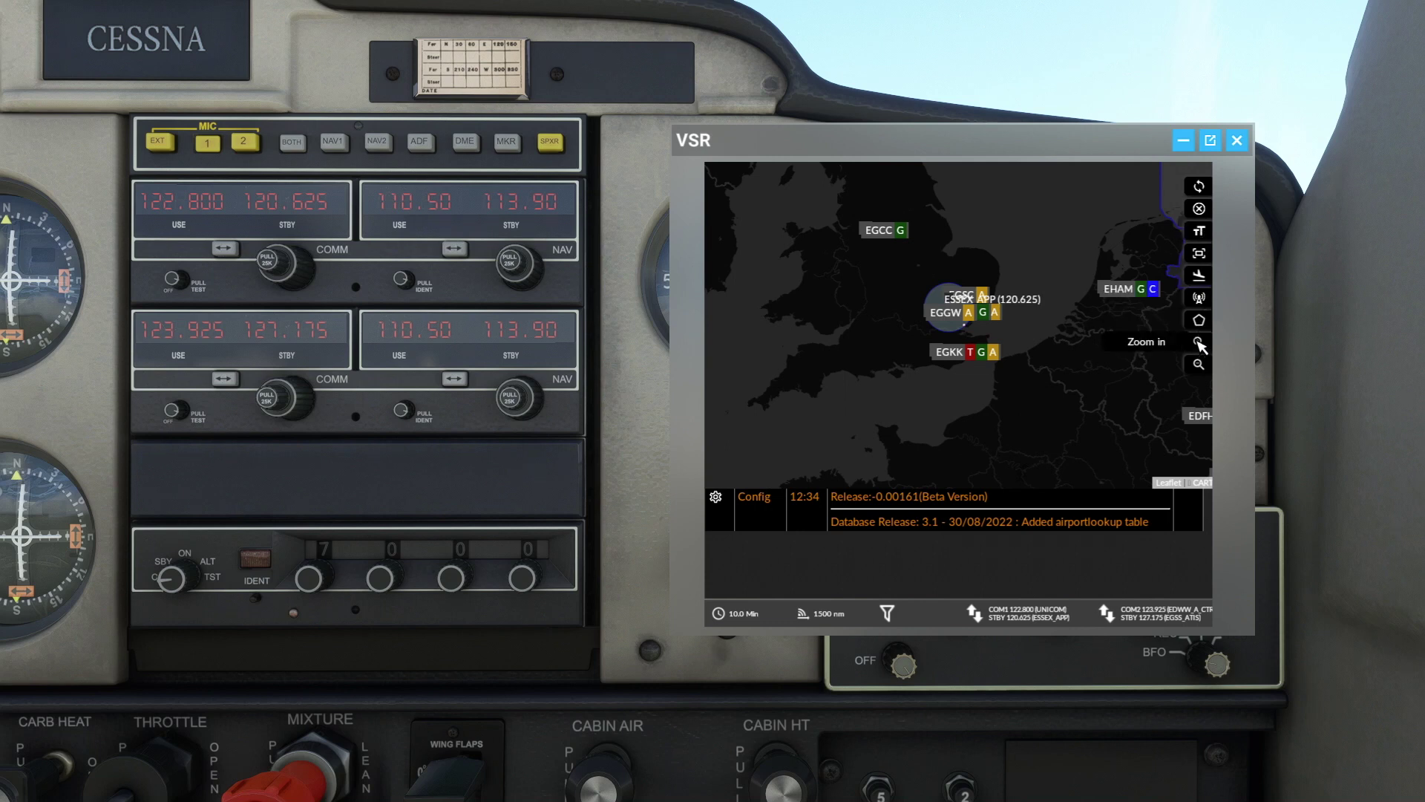
left_click(1199, 233)
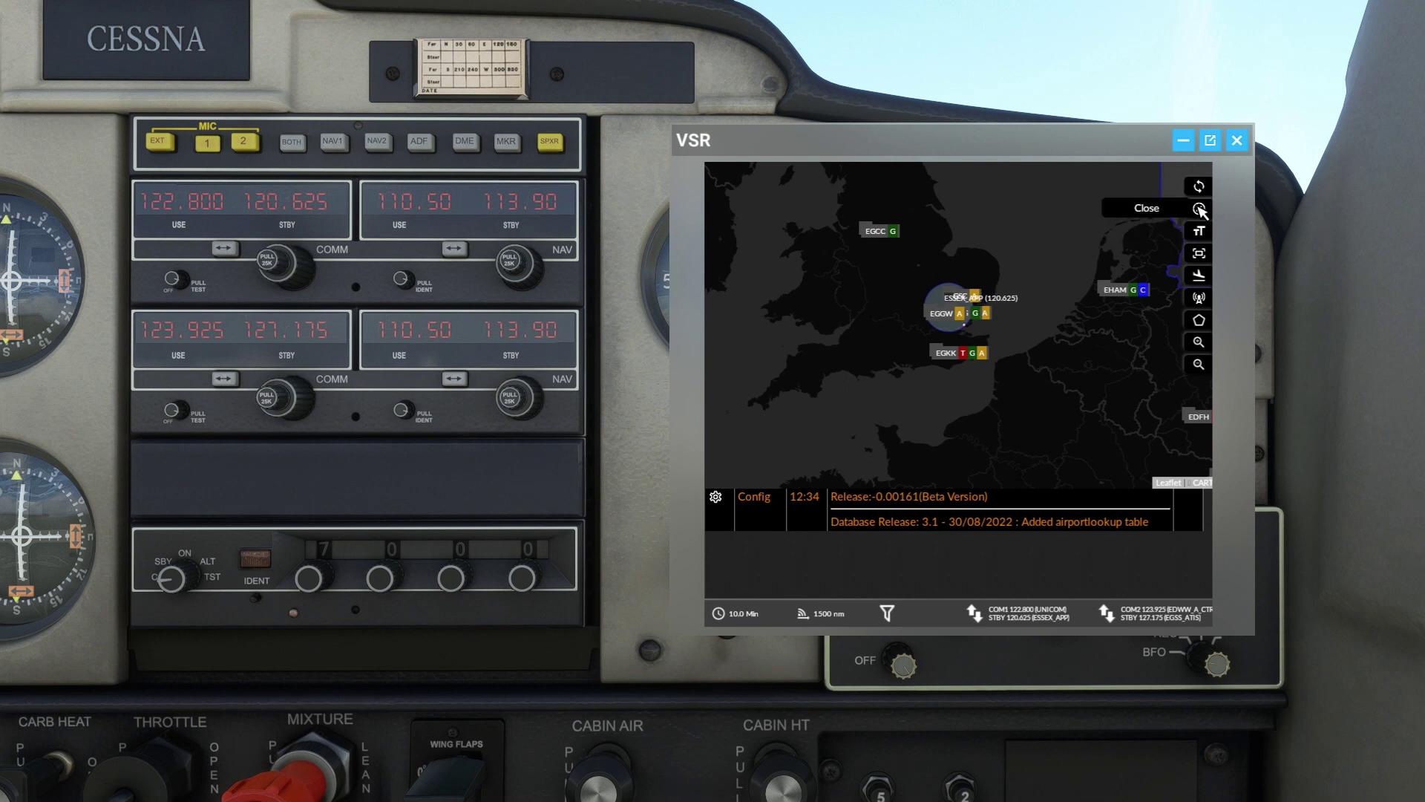
left_click(1200, 210)
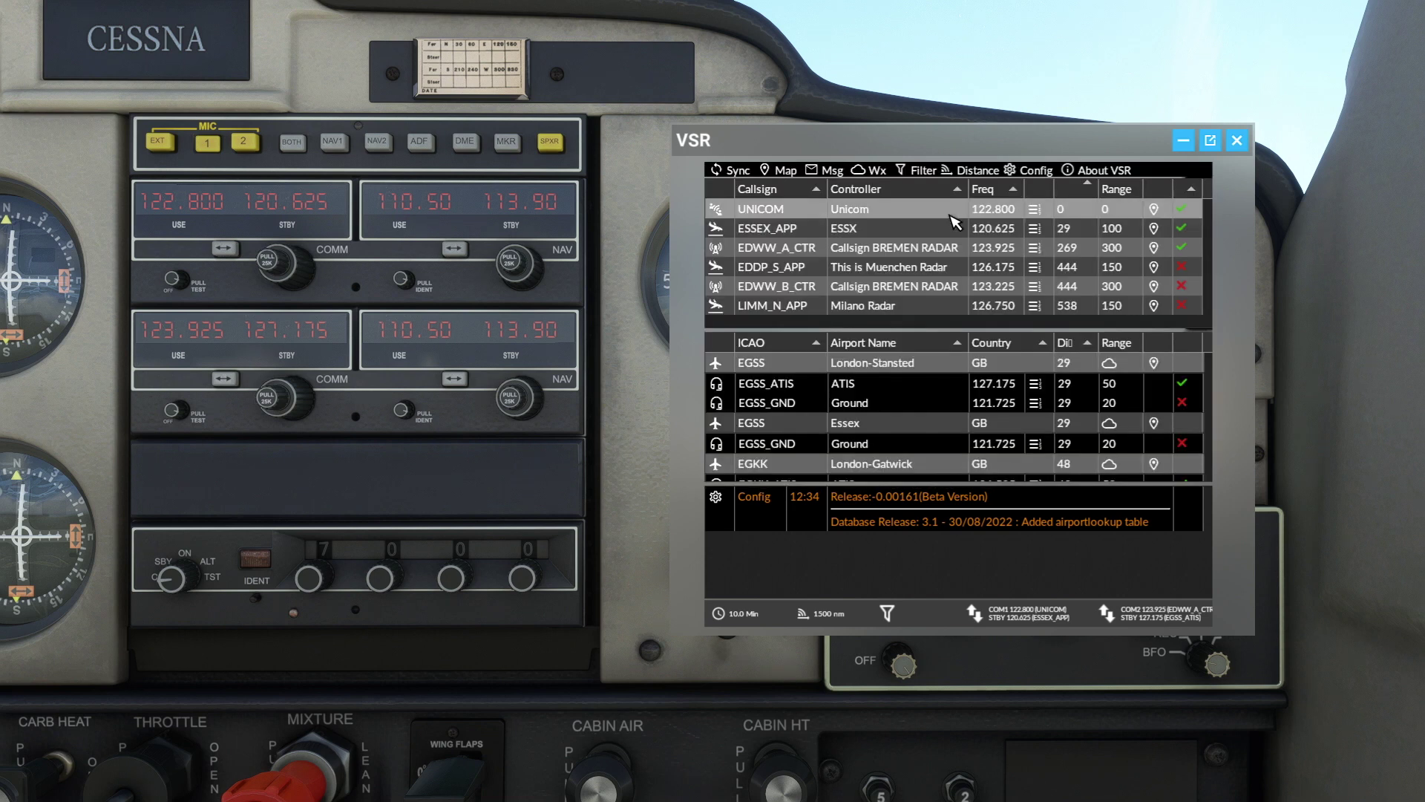
Request the weather for airport kjfk by sending it a .WX message, and dismiss the returned report
left_click(829, 172)
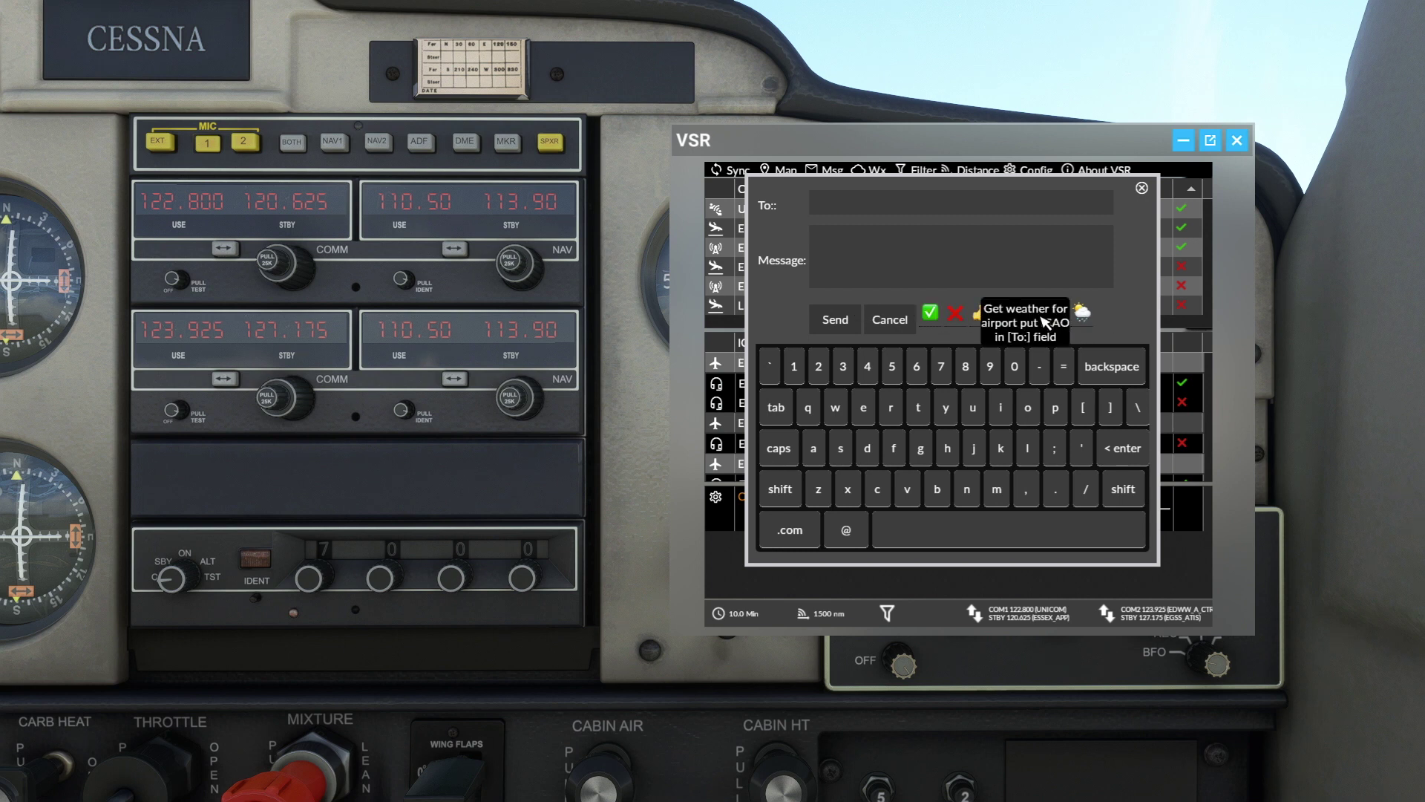
left_click(900, 208)
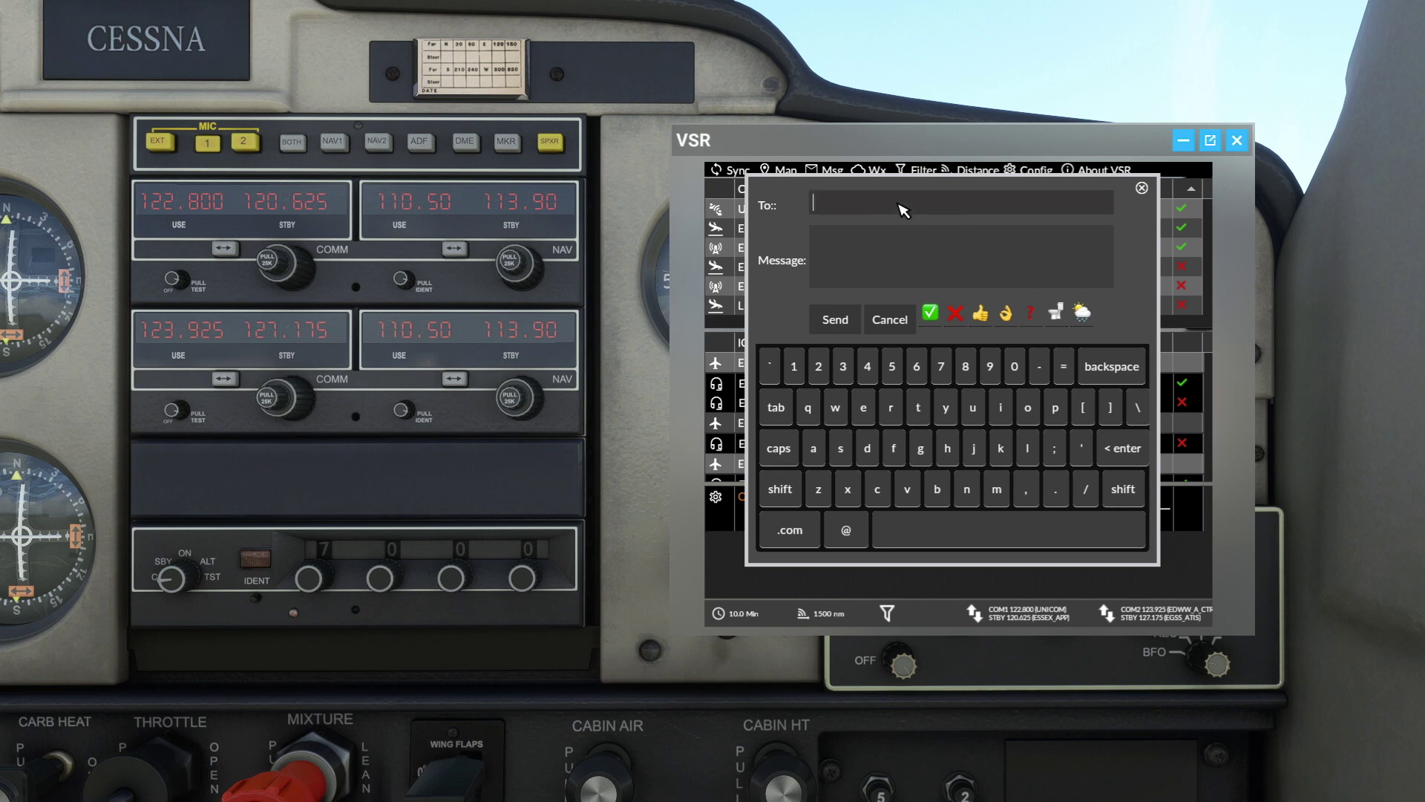
left_click(1002, 452)
left_click(965, 451)
left_click(895, 452)
left_click(1003, 449)
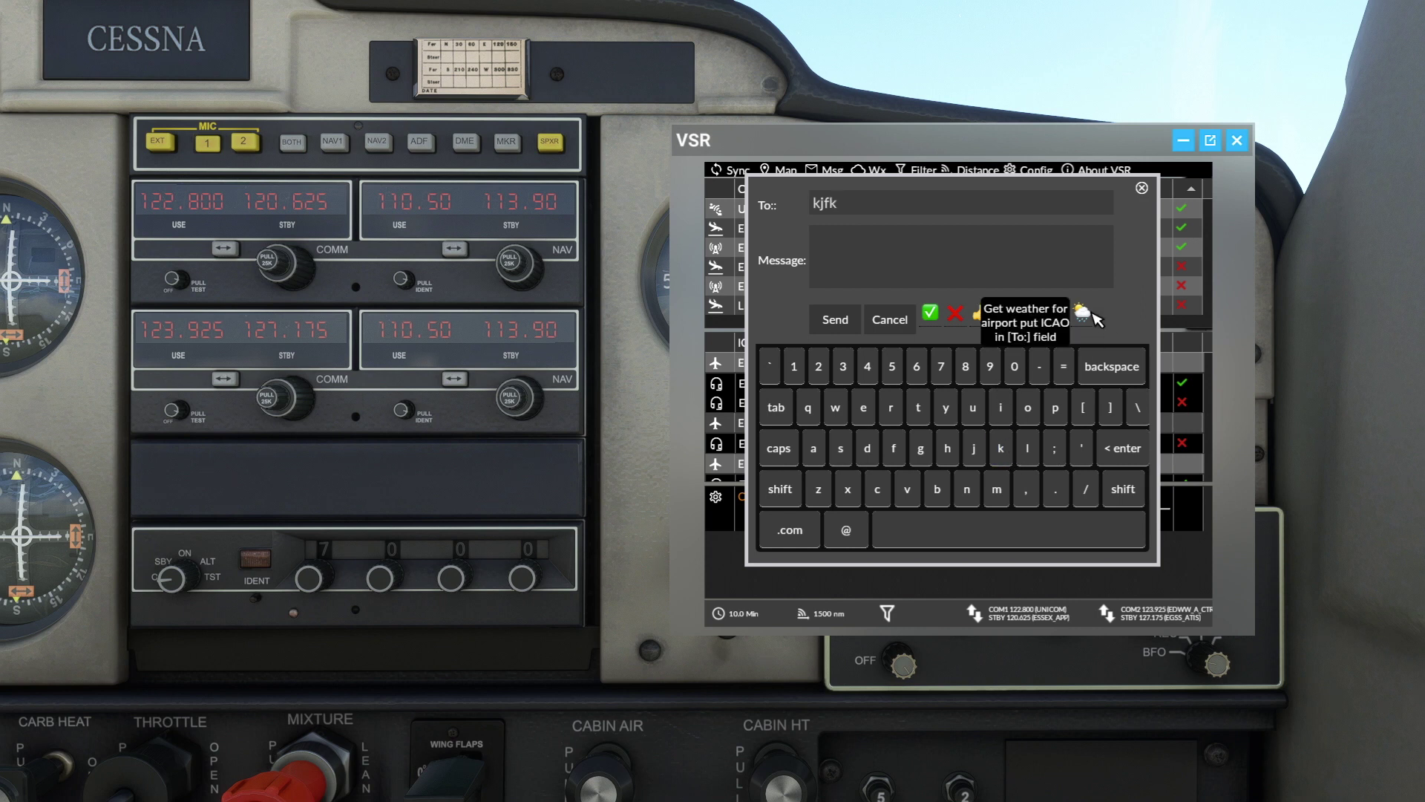
left_click(1092, 313)
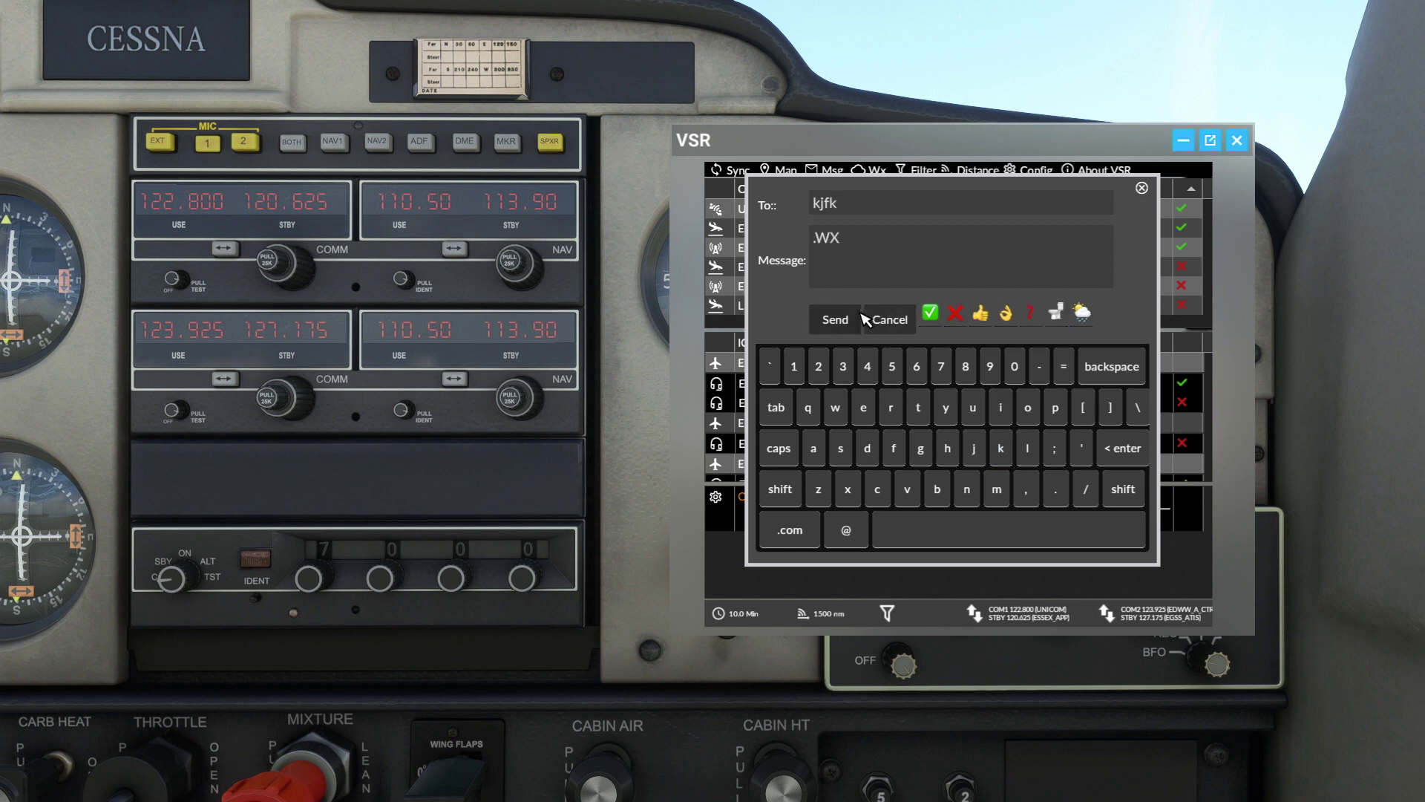
left_click(835, 321)
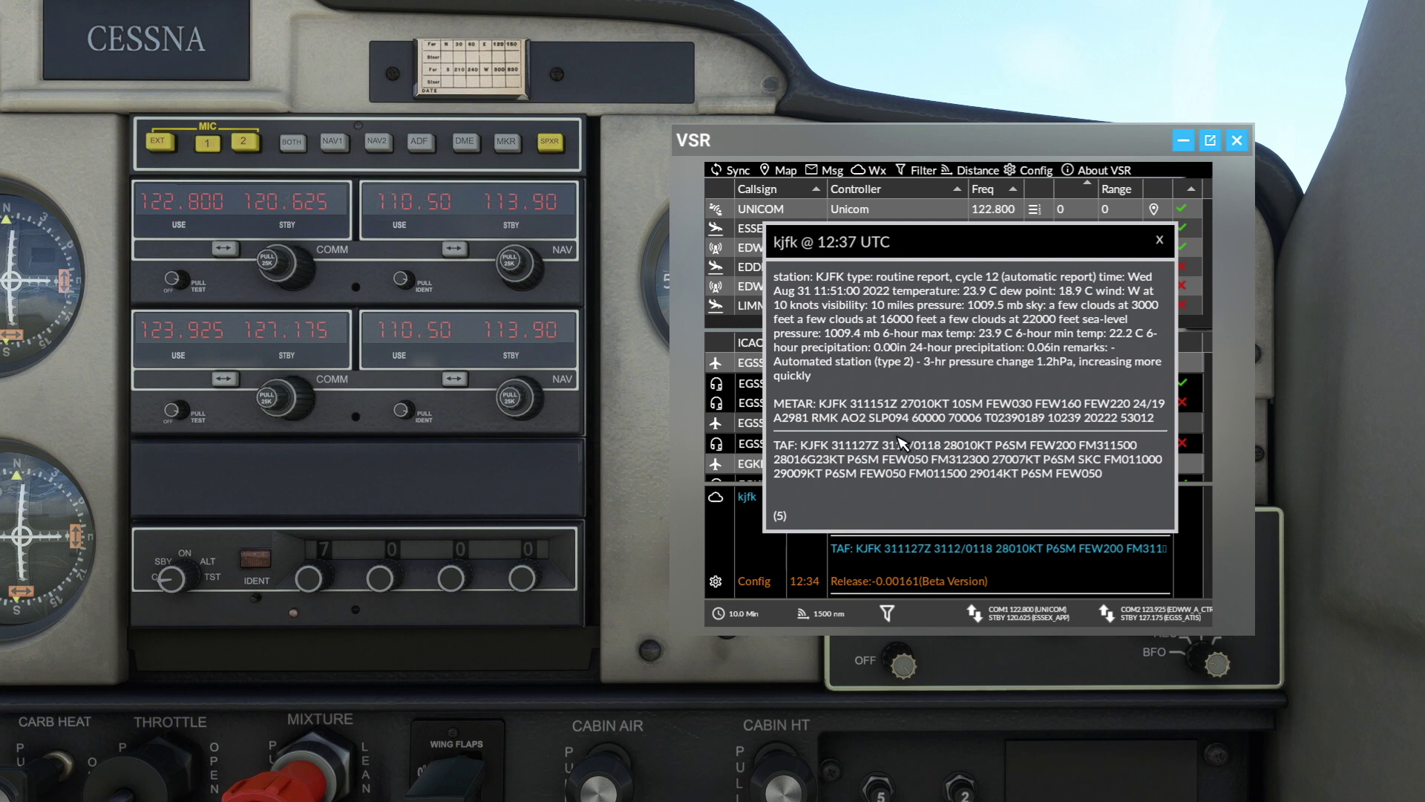
left_click(1160, 240)
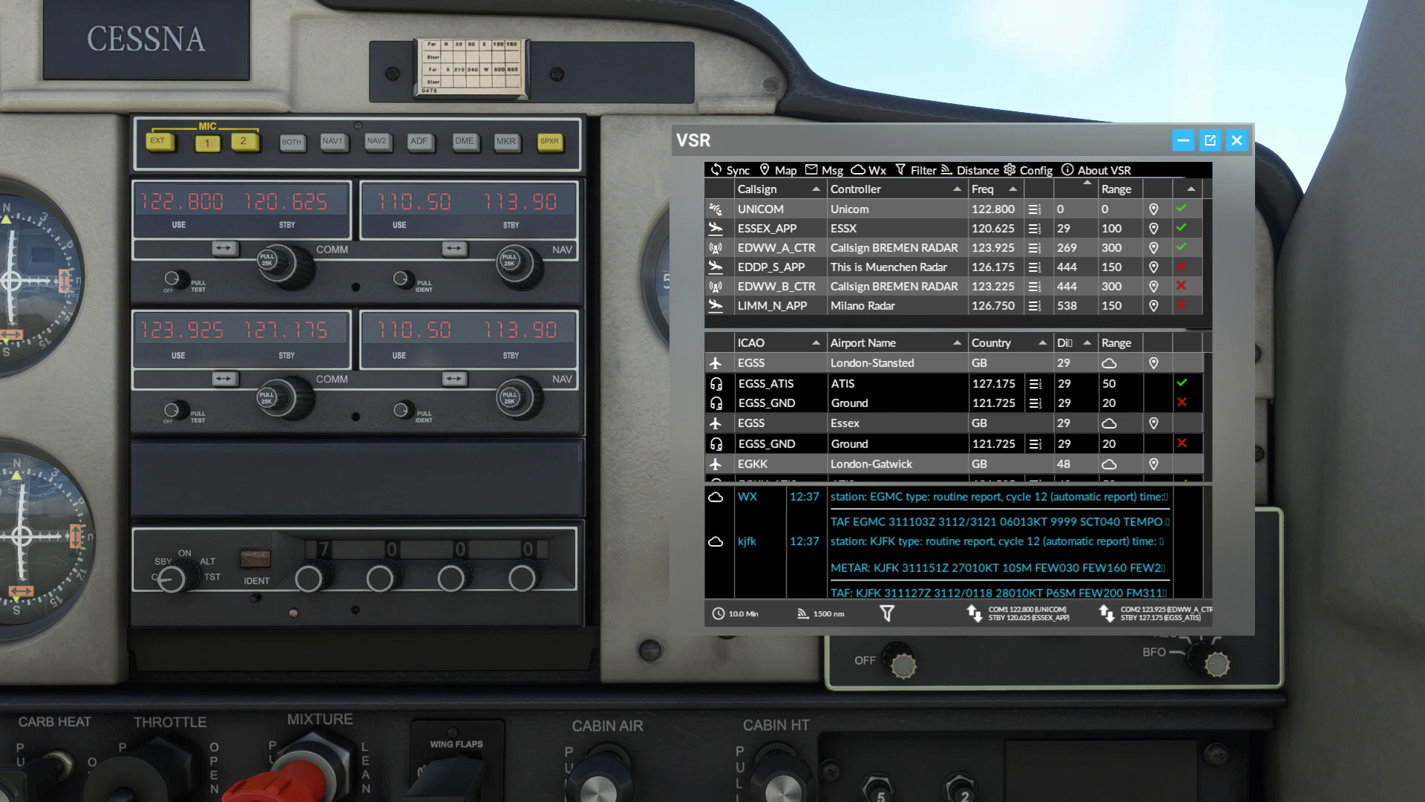
Read the full WX report for EGMC from the message log and dismiss it
left_click(932, 511)
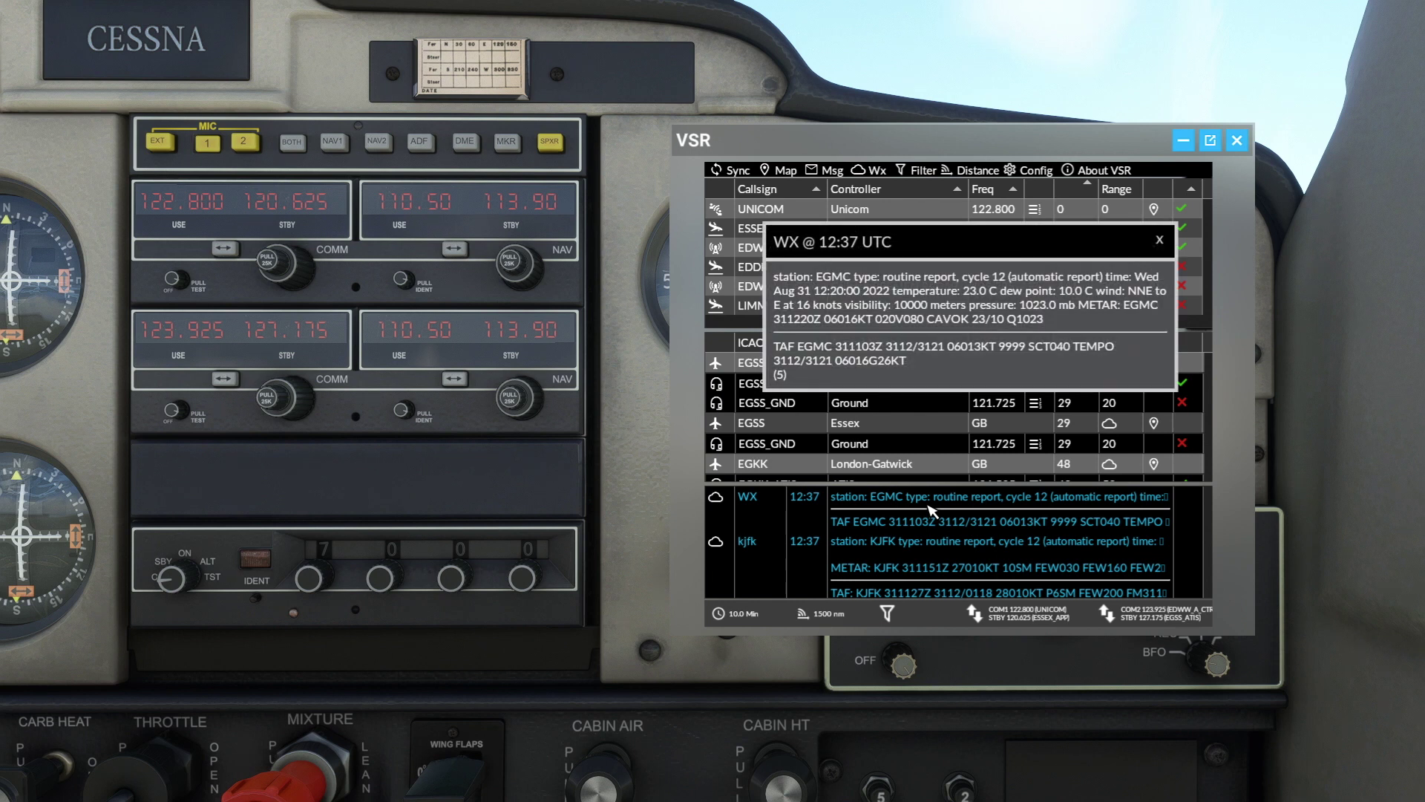
left_click(1160, 241)
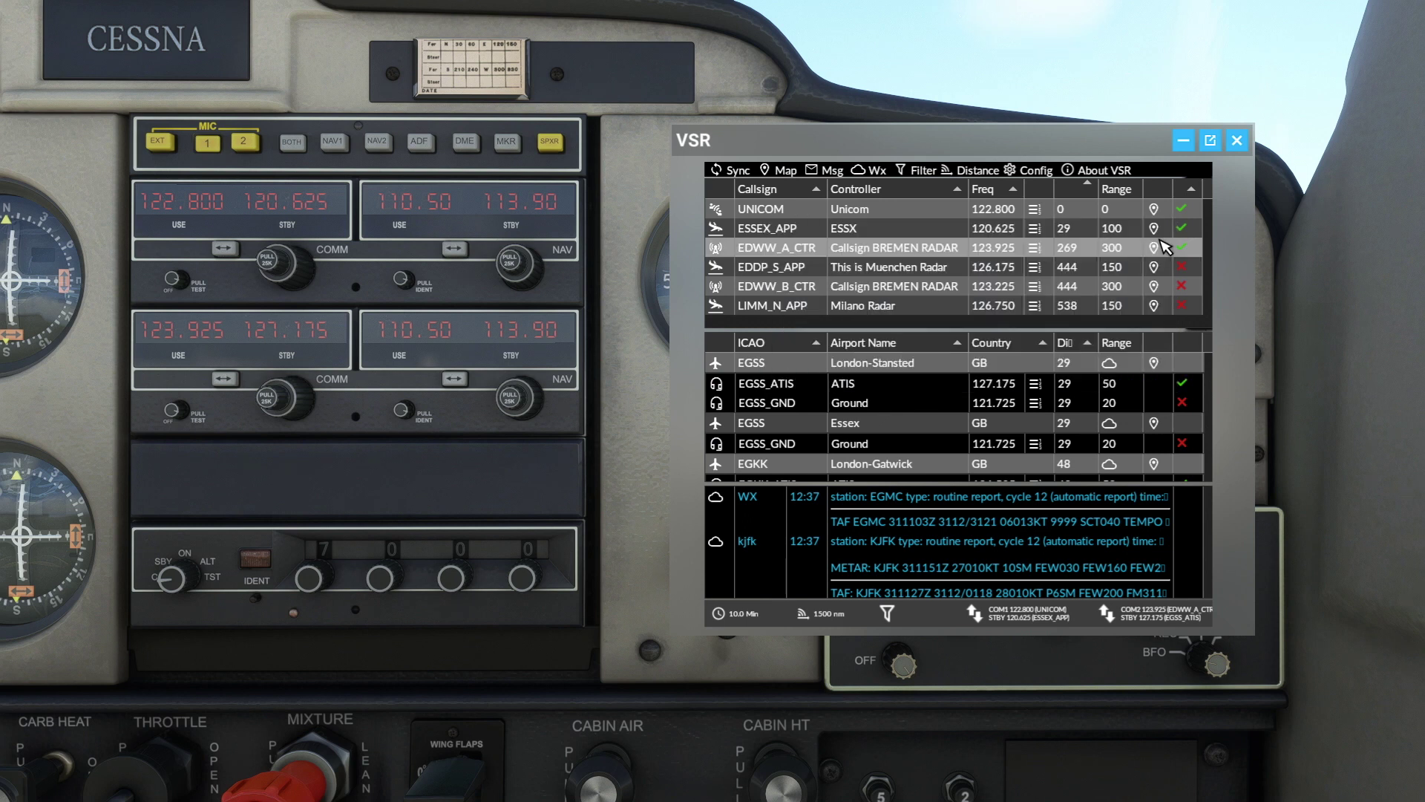
Filter the airport list by airport ICAO code EDDW, and clear the filter text
left_click(907, 174)
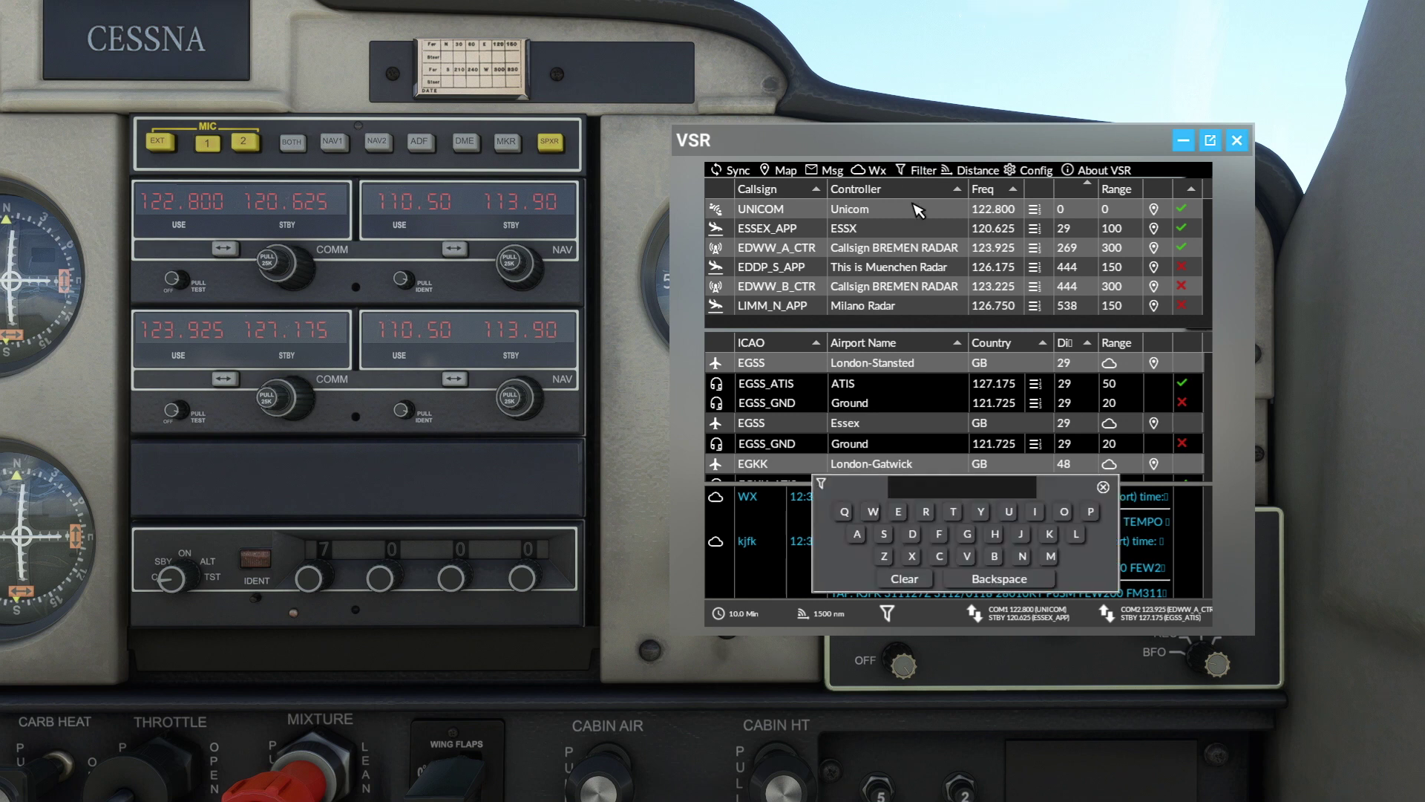
left_click(867, 503)
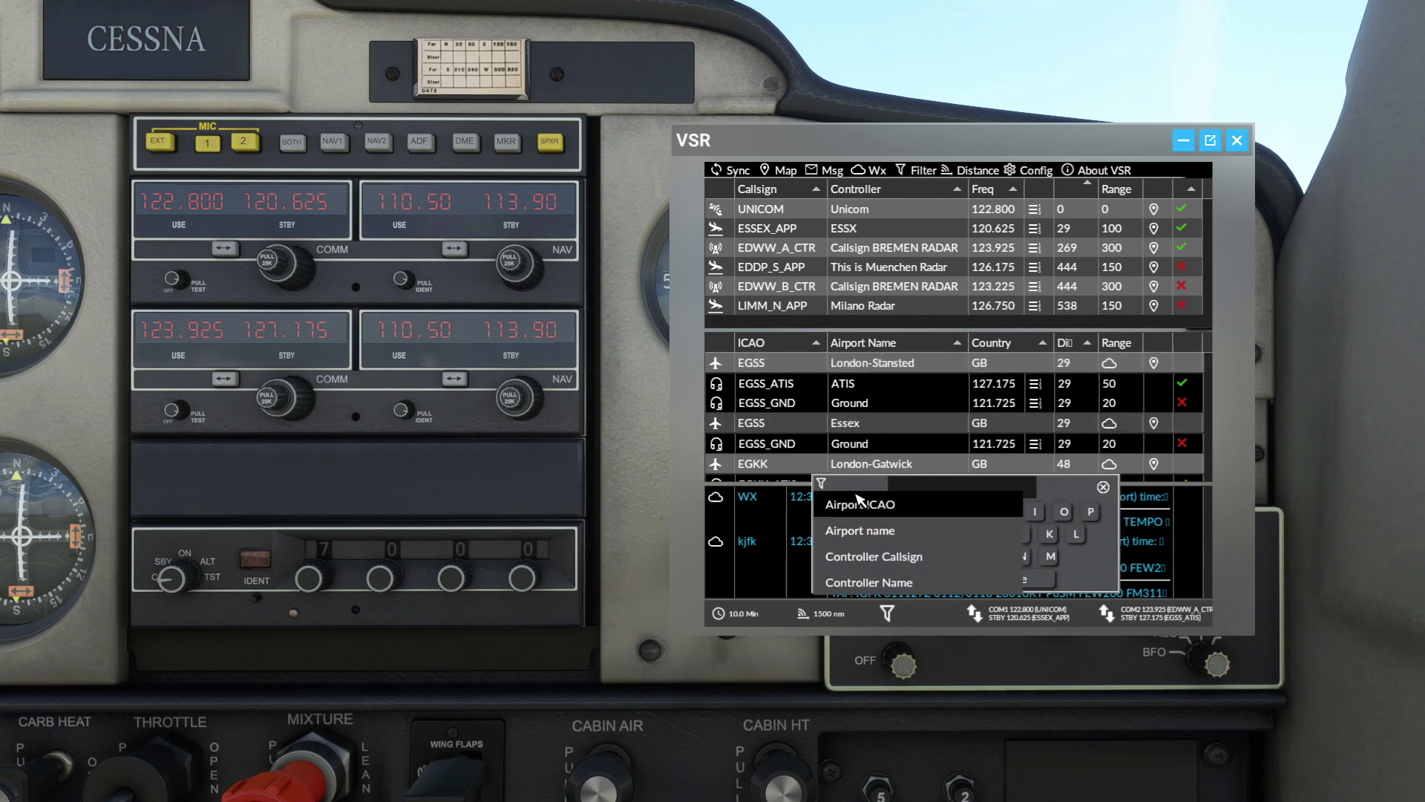
left_click(1006, 512)
left_click(900, 562)
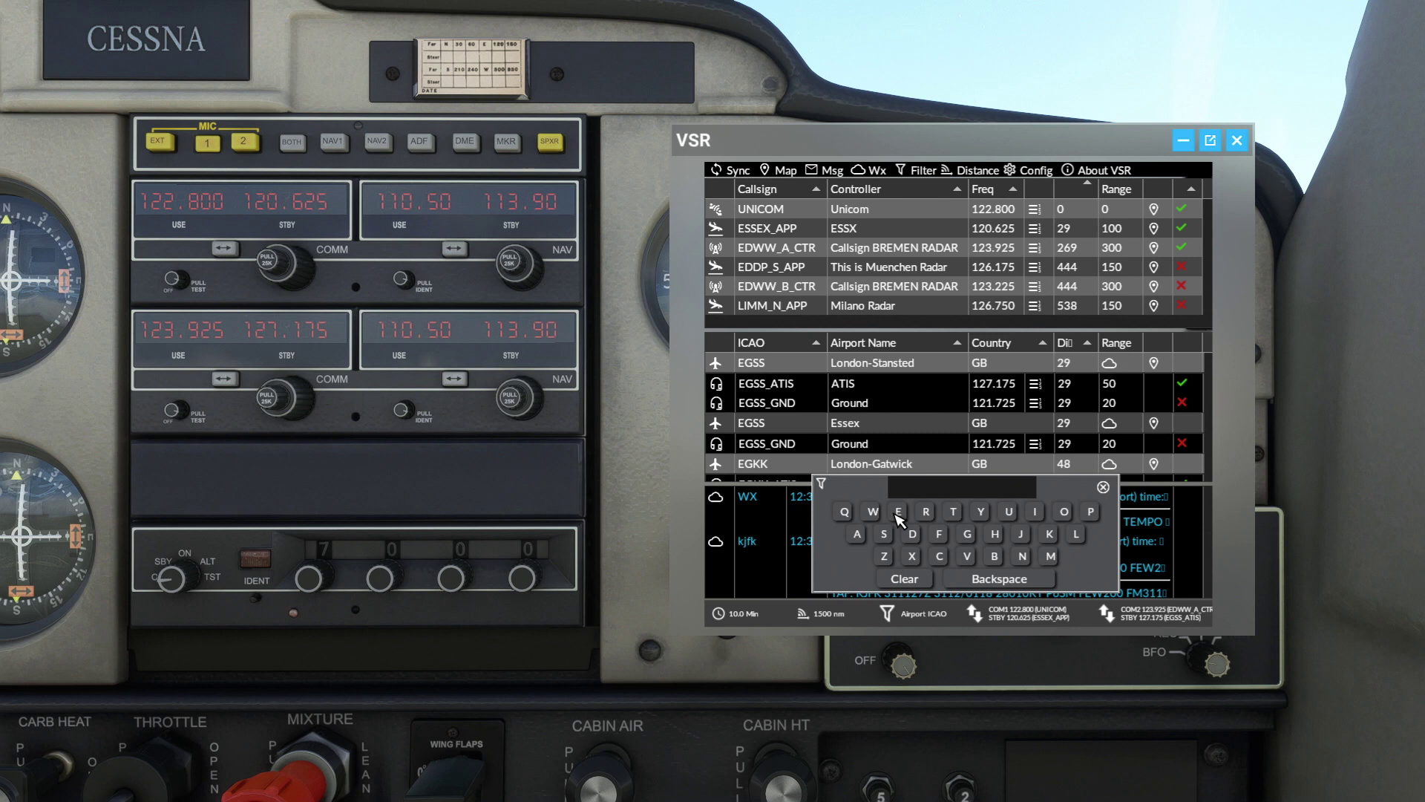
left_click(897, 512)
left_click(912, 535)
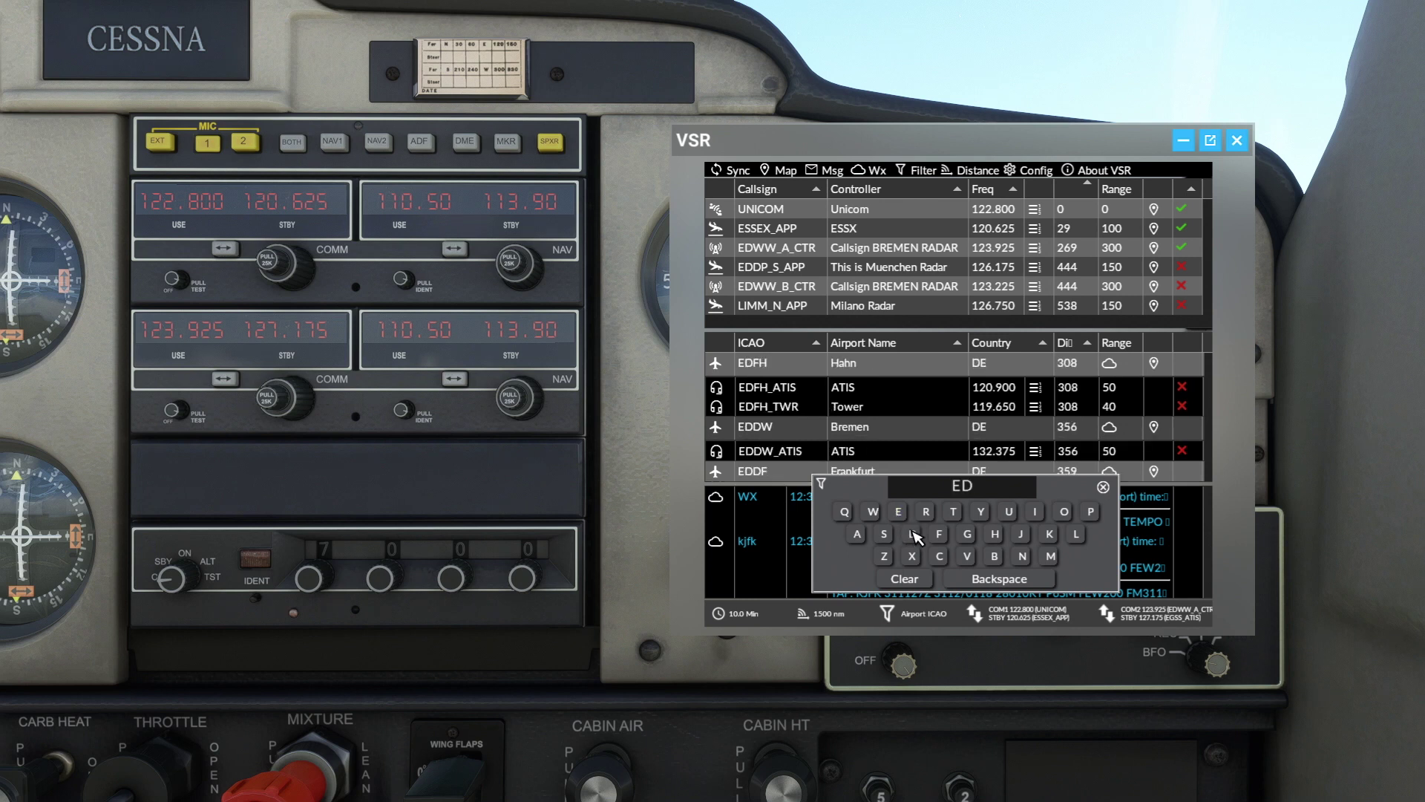
left_click(912, 535)
left_click(873, 512)
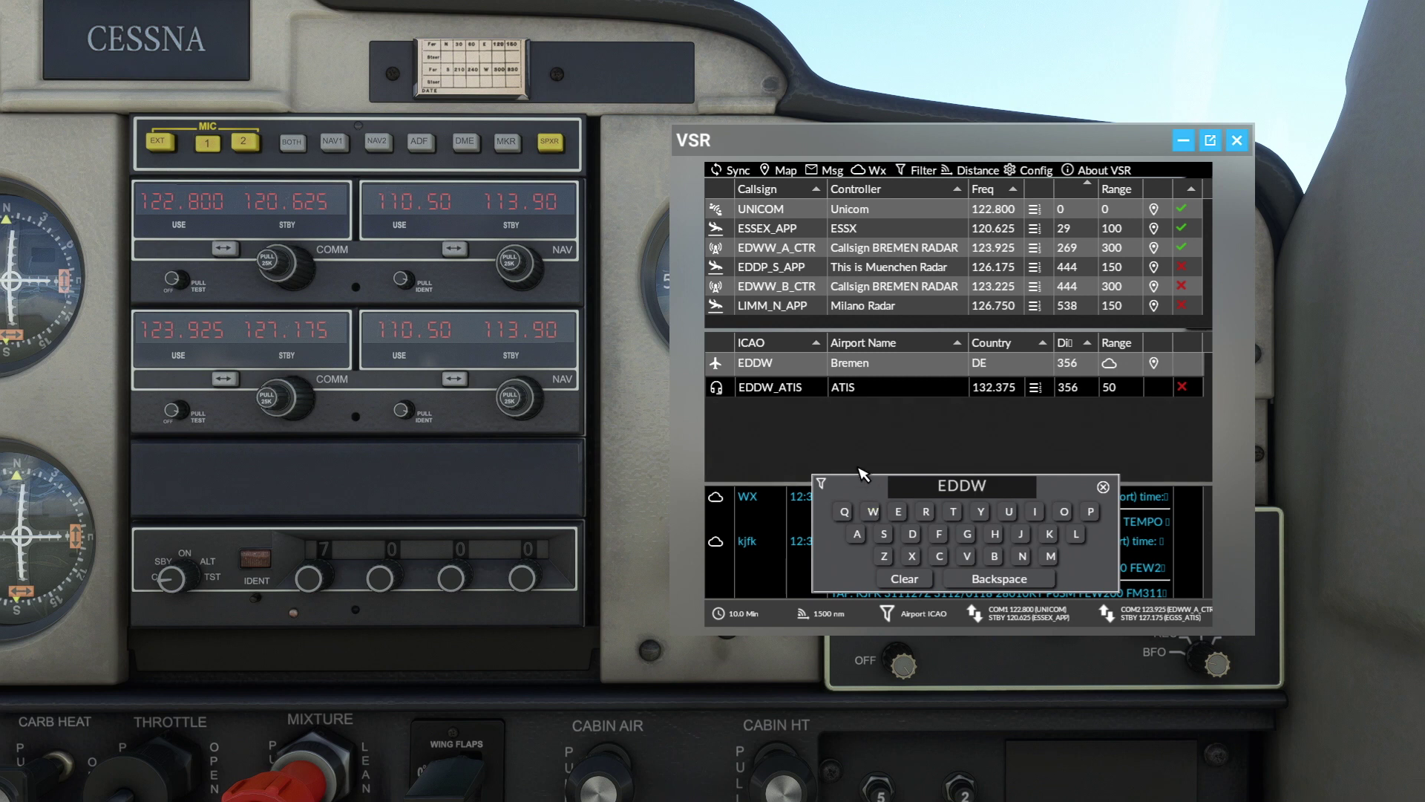
left_click(906, 581)
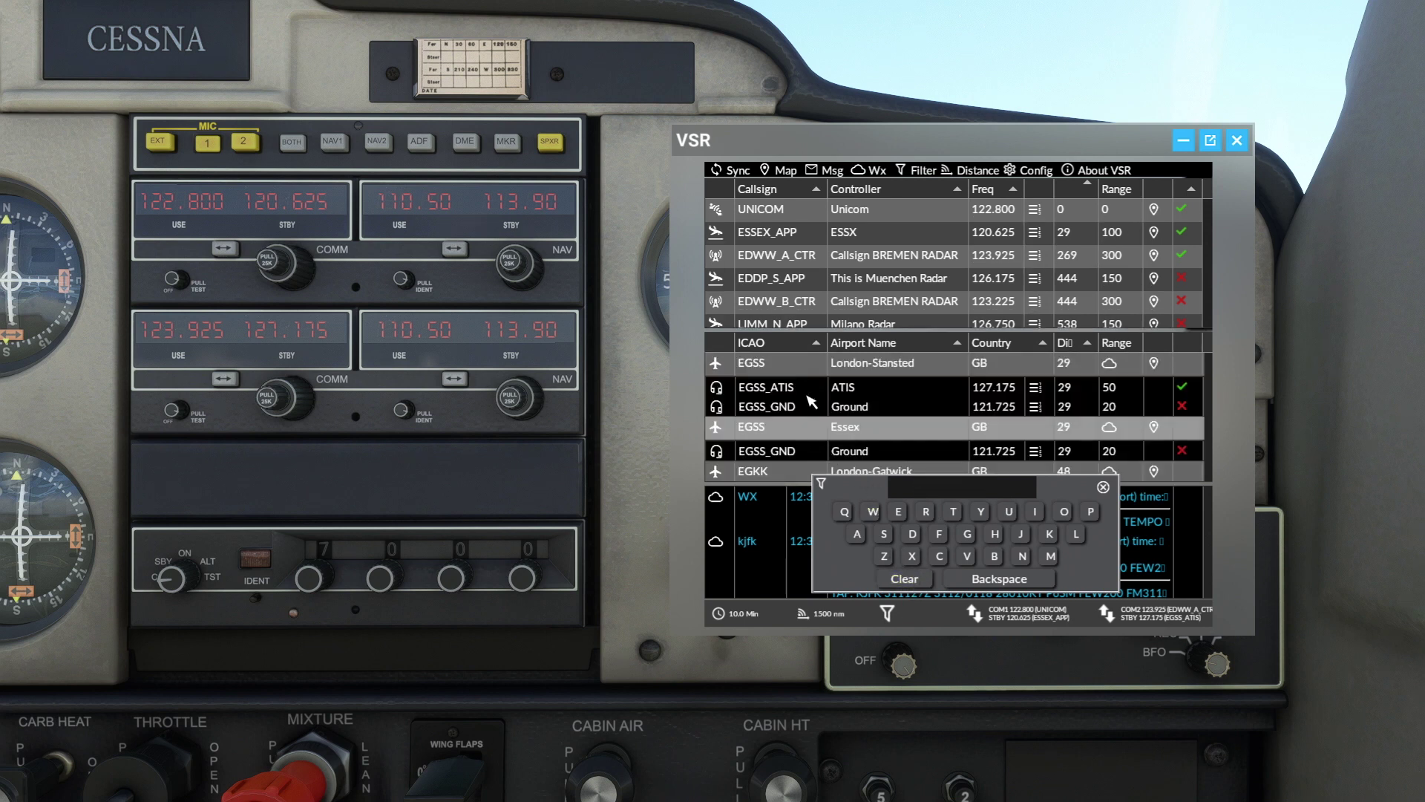
Filter the airport list by airport name with the text LON, and clear the filter text
left_click(858, 487)
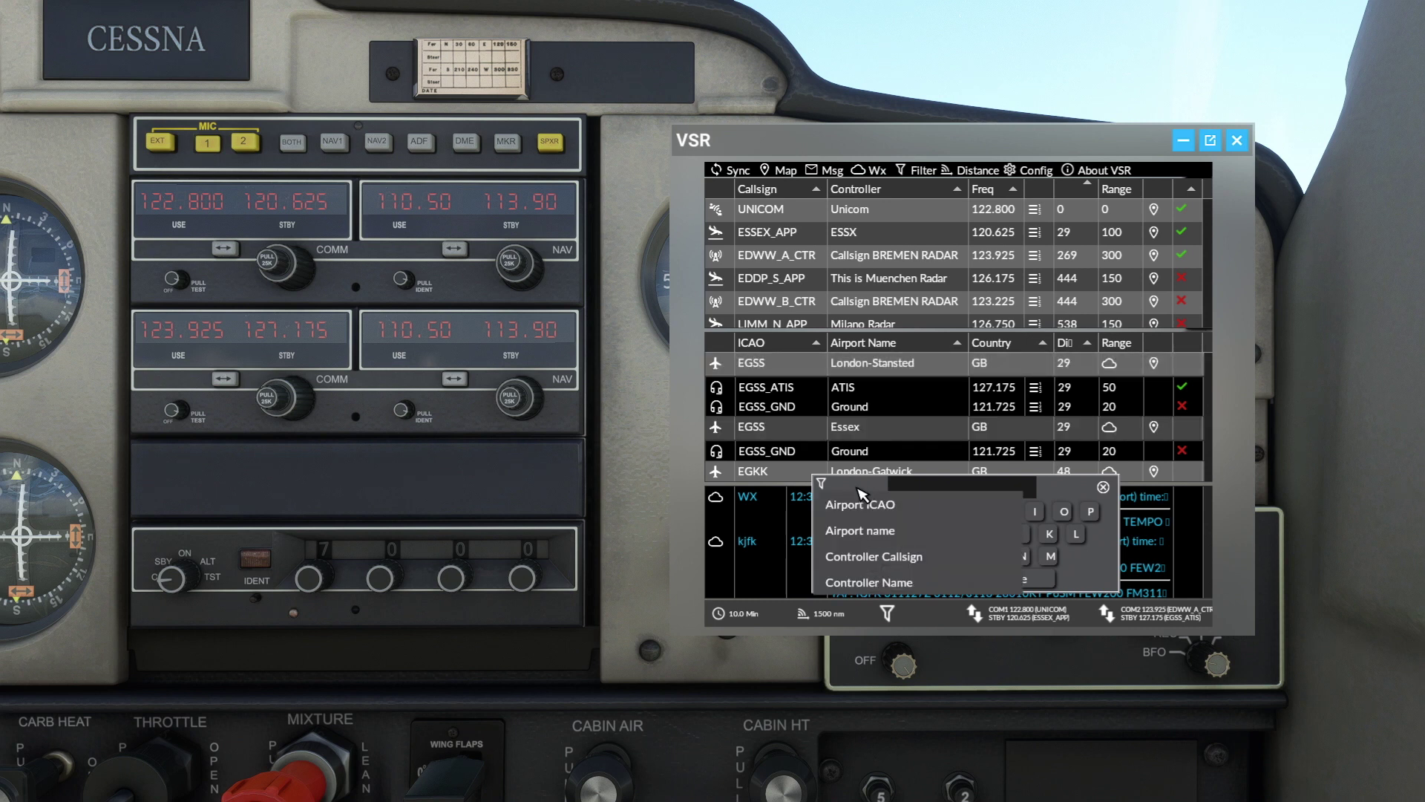
left_click(872, 533)
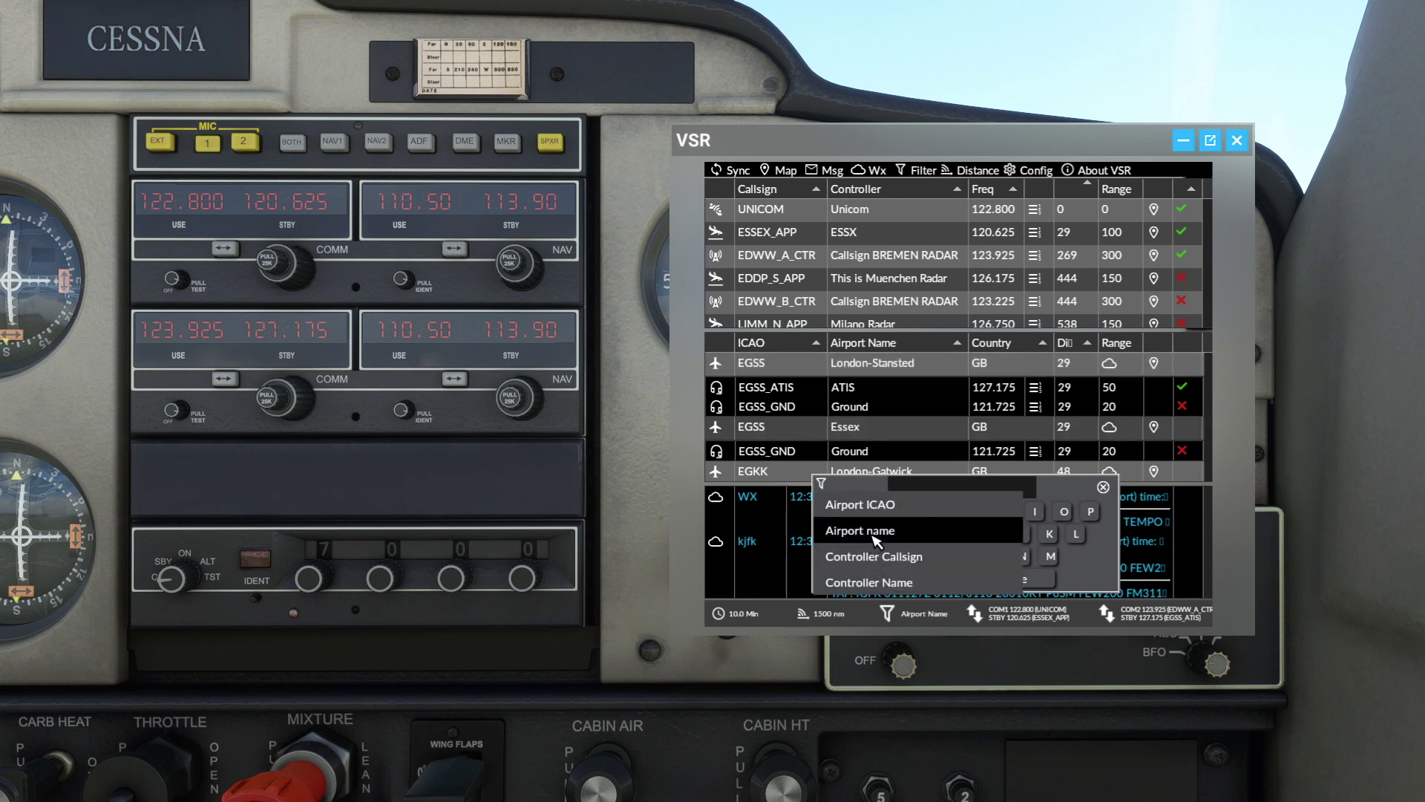
left_click(1078, 538)
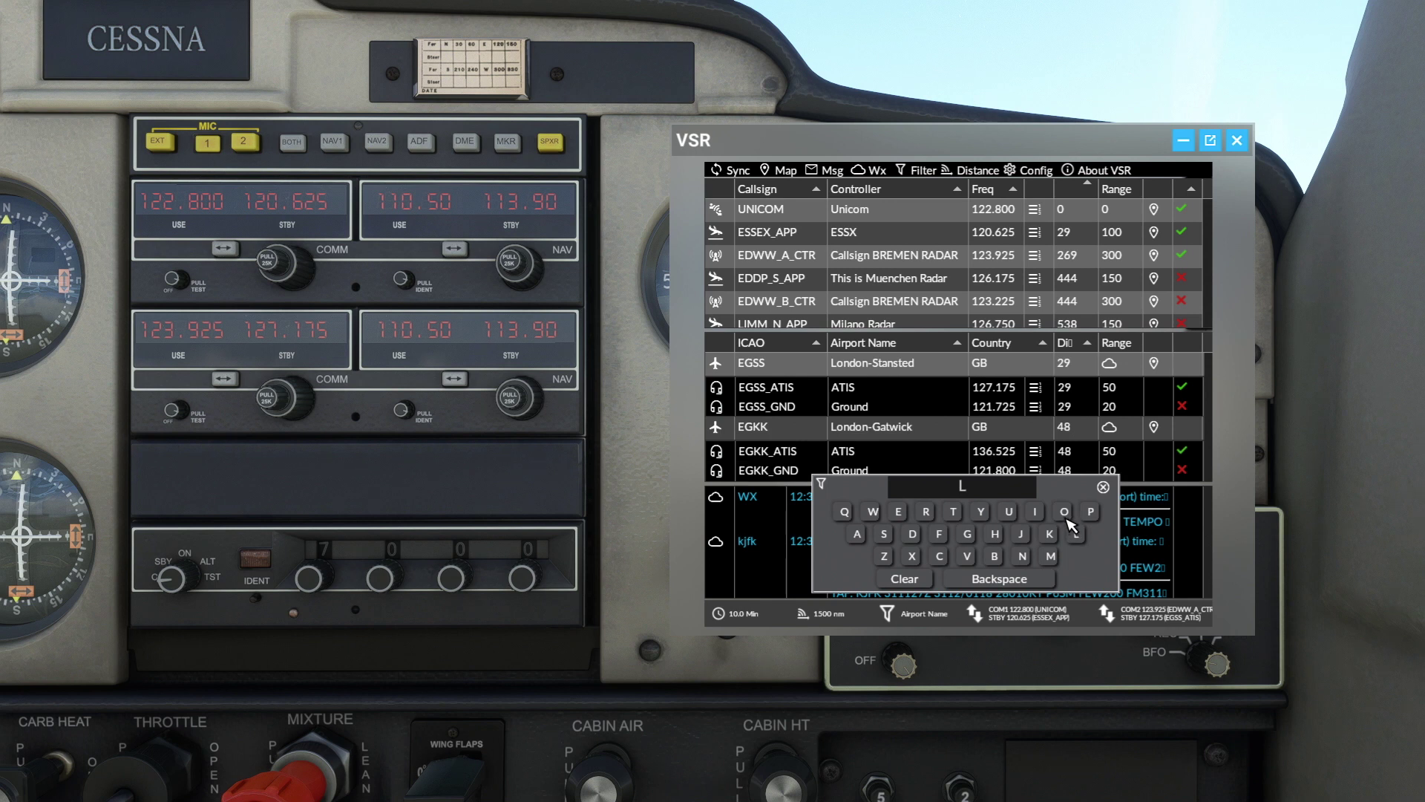
left_click(1064, 512)
left_click(1027, 558)
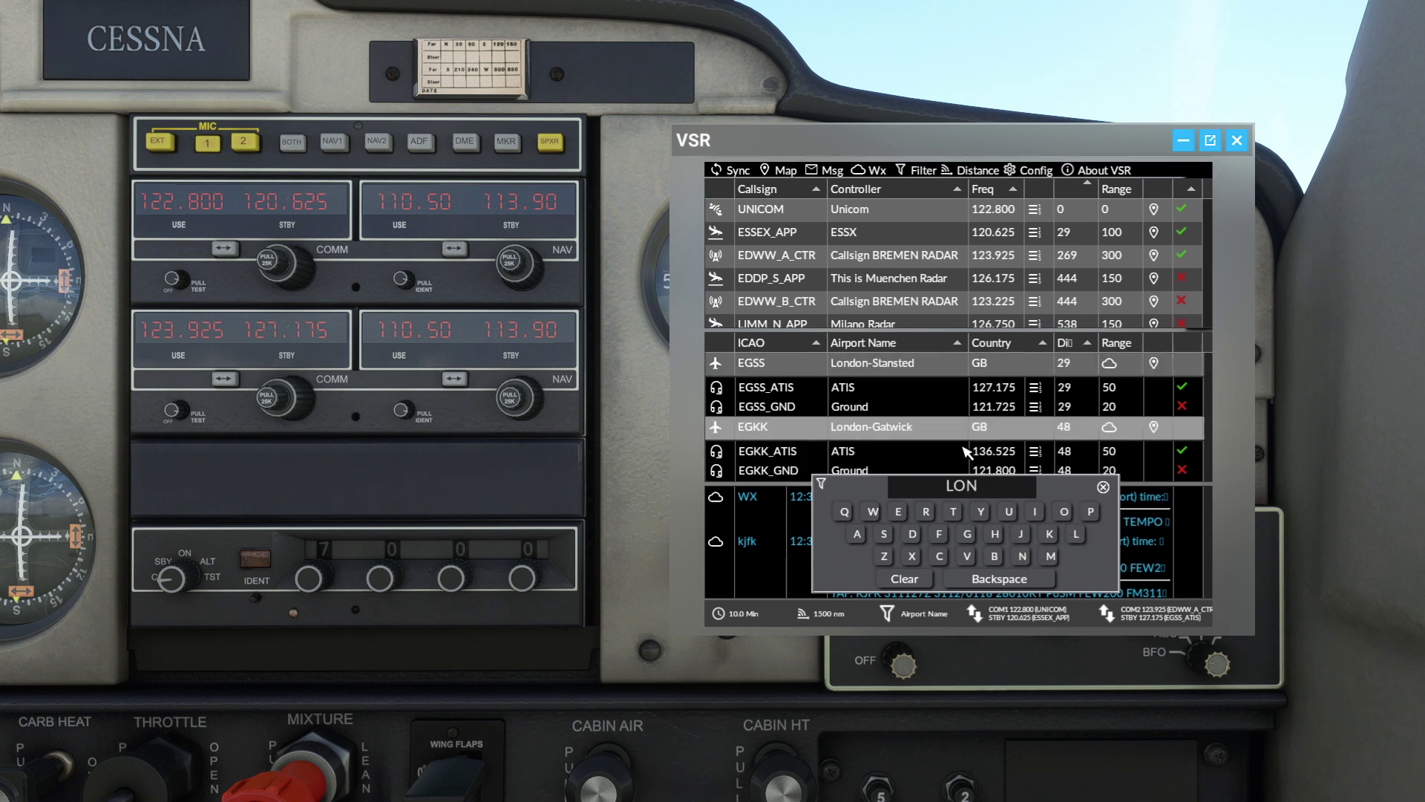
left_click(905, 583)
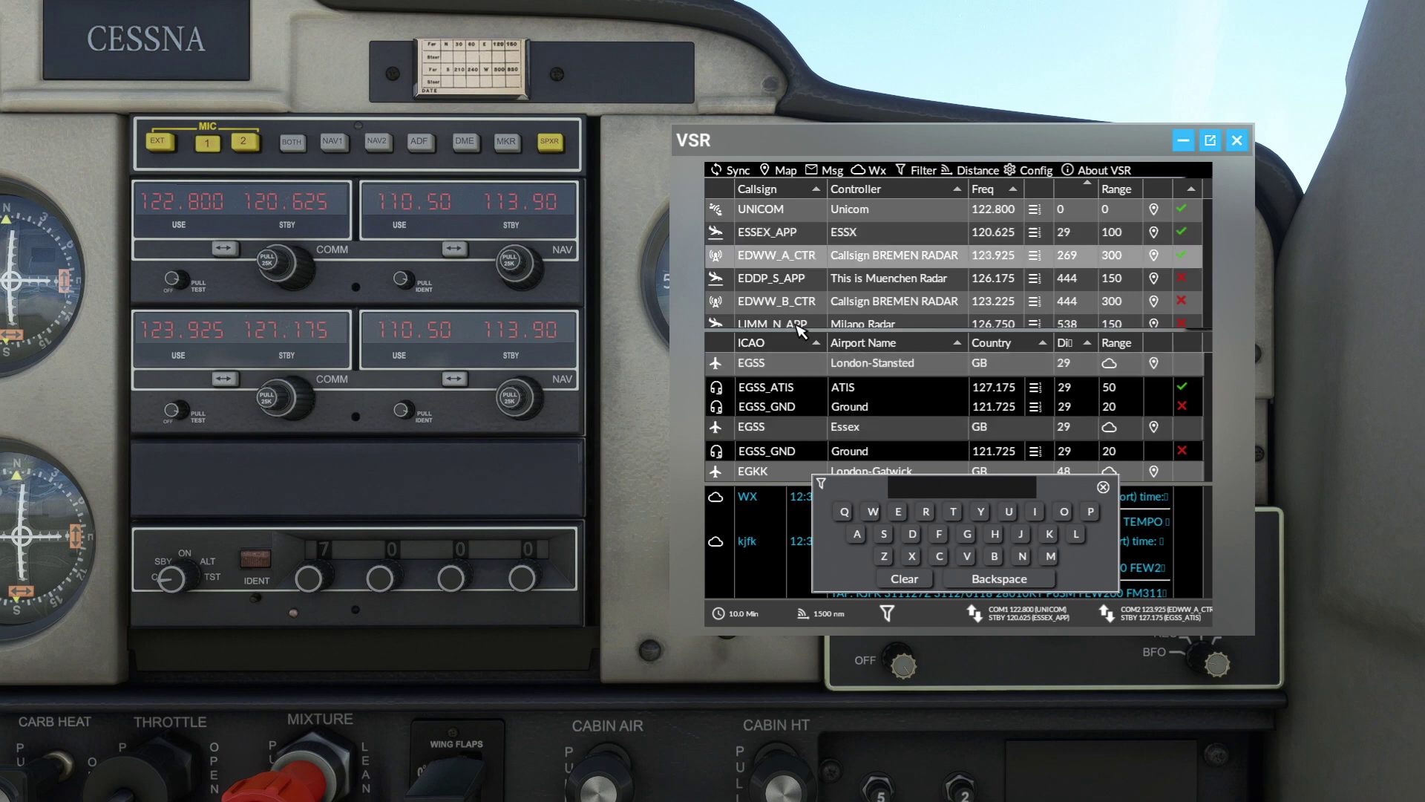
Filter the controller list by controller callsign with the letter L, and clear the filter text
left_click(870, 490)
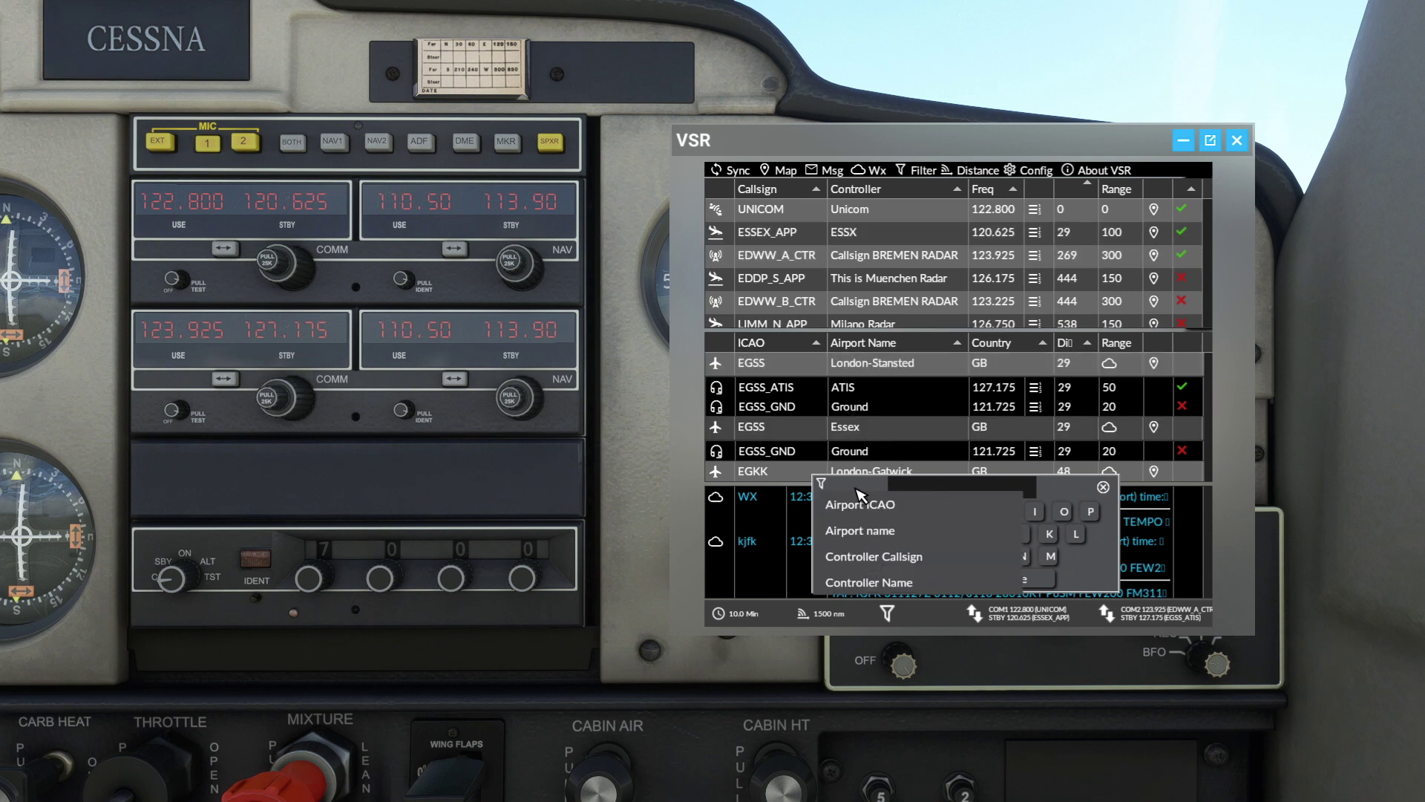
left_click(870, 568)
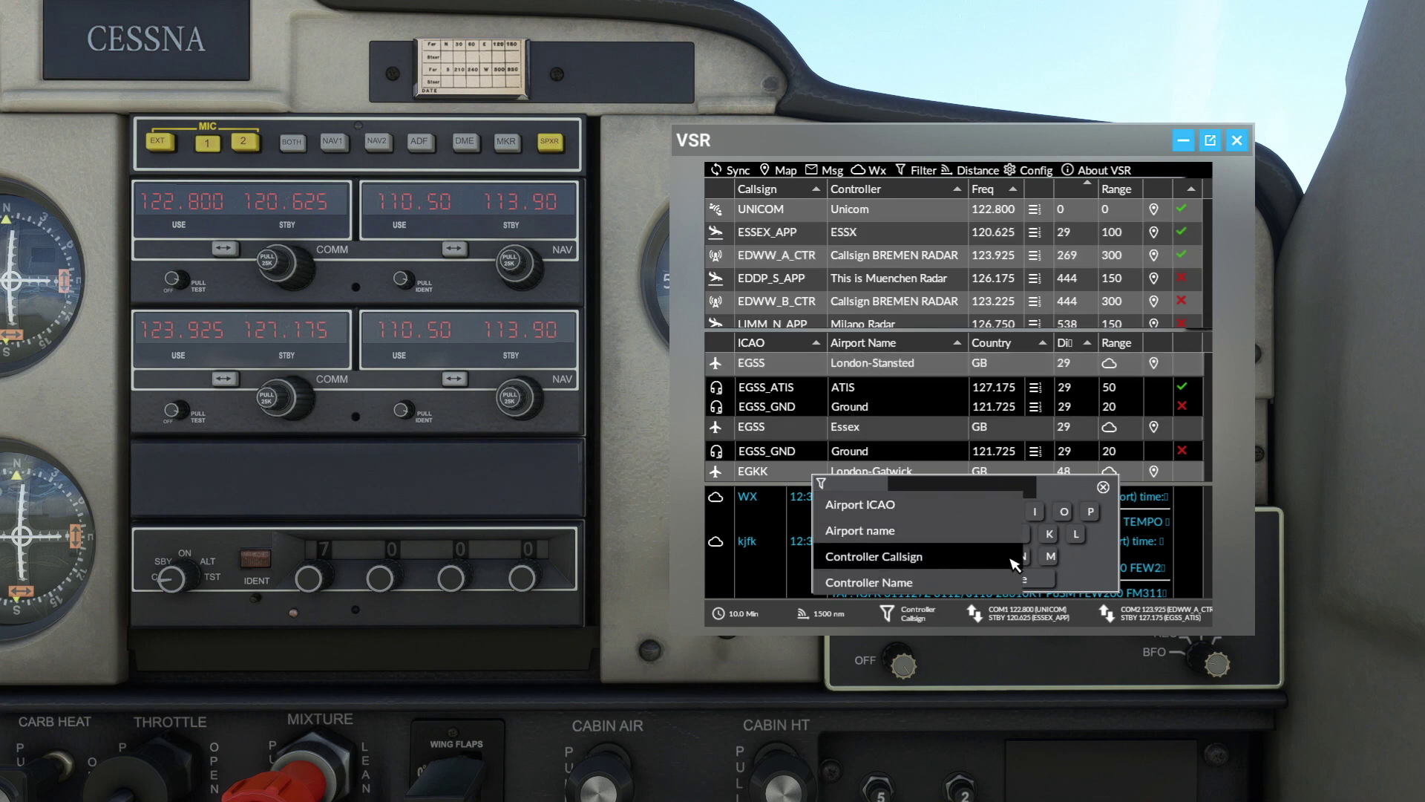
left_click(1075, 536)
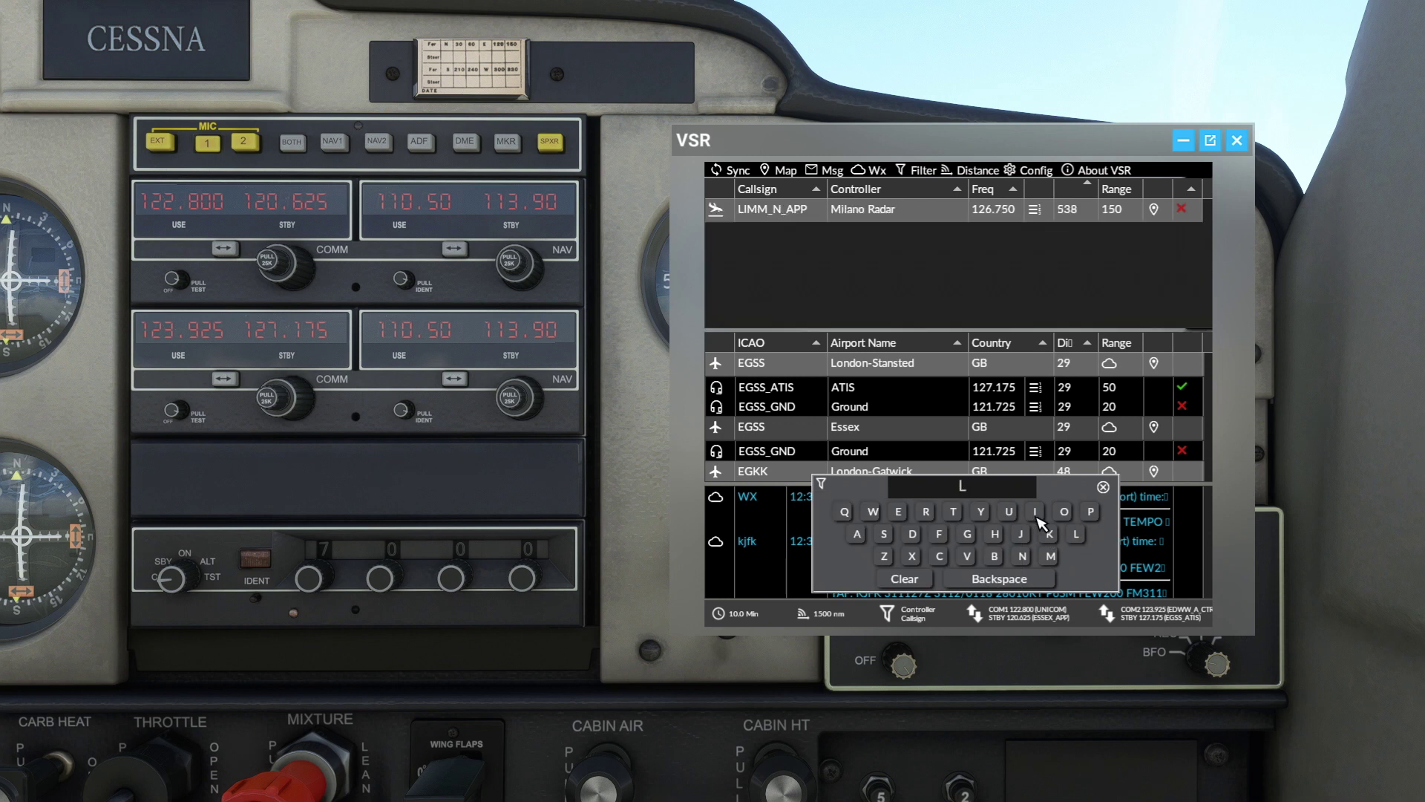
left_click(926, 579)
Filter the controller list by controller name with the text BR, clear the text, and close the filter keyboard
left_click(853, 483)
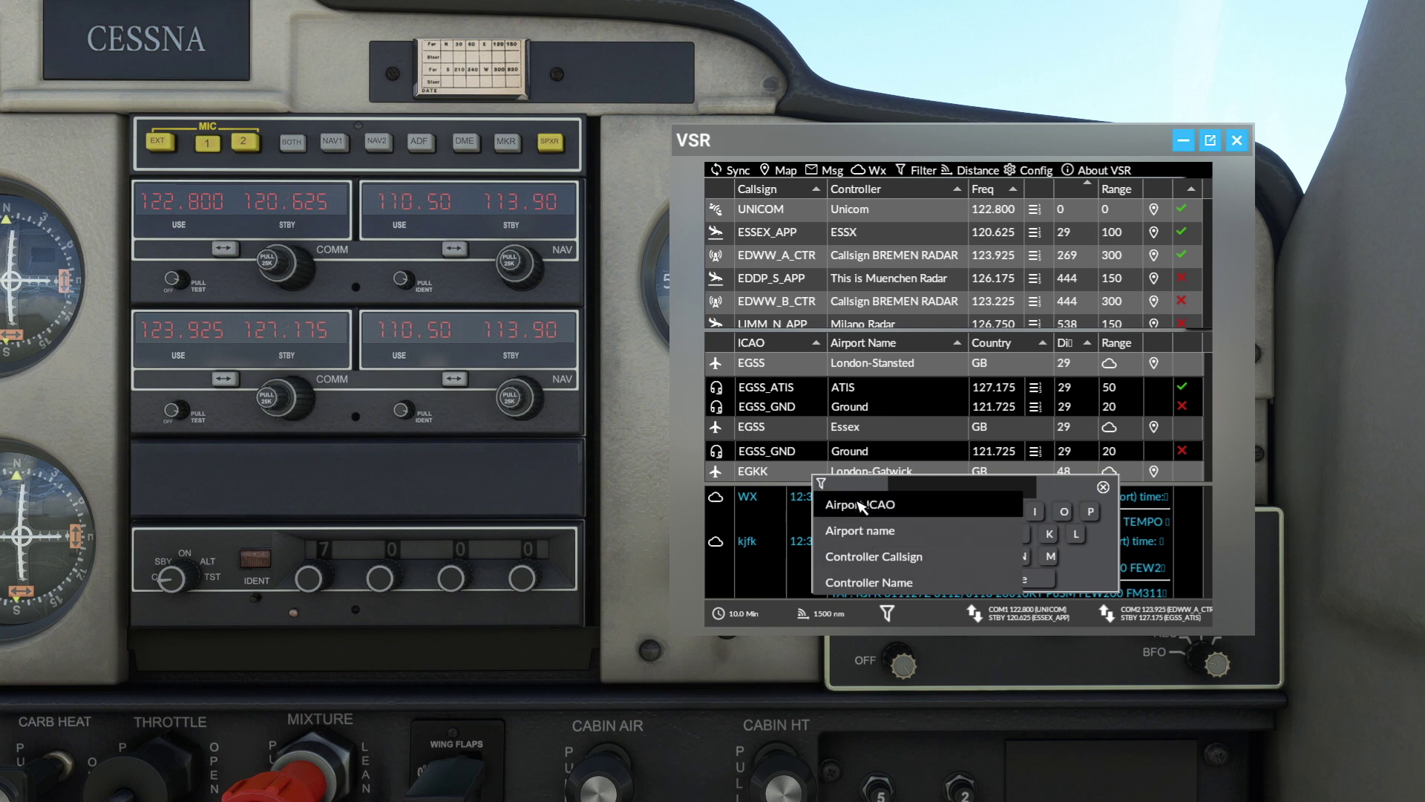
left_click(887, 585)
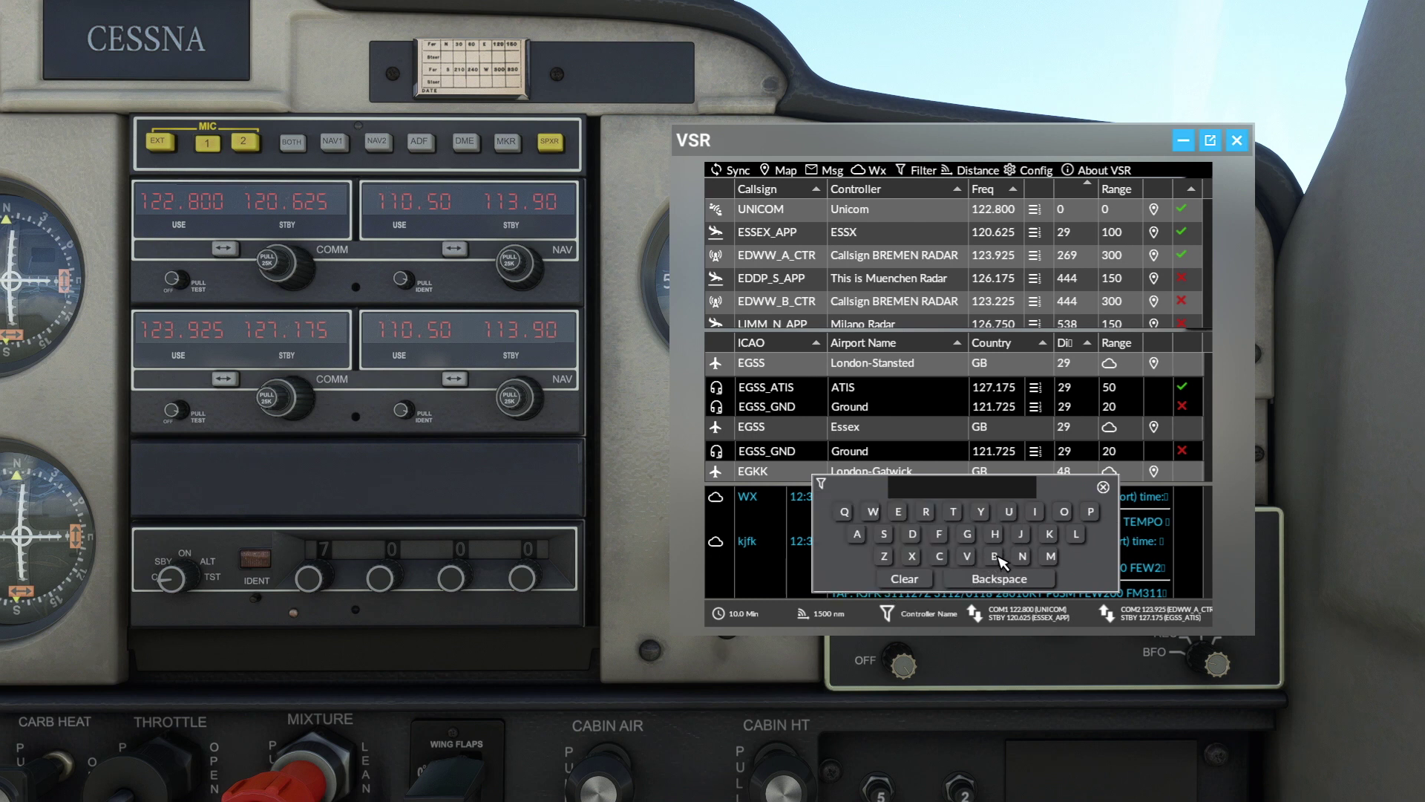
left_click(995, 556)
left_click(925, 513)
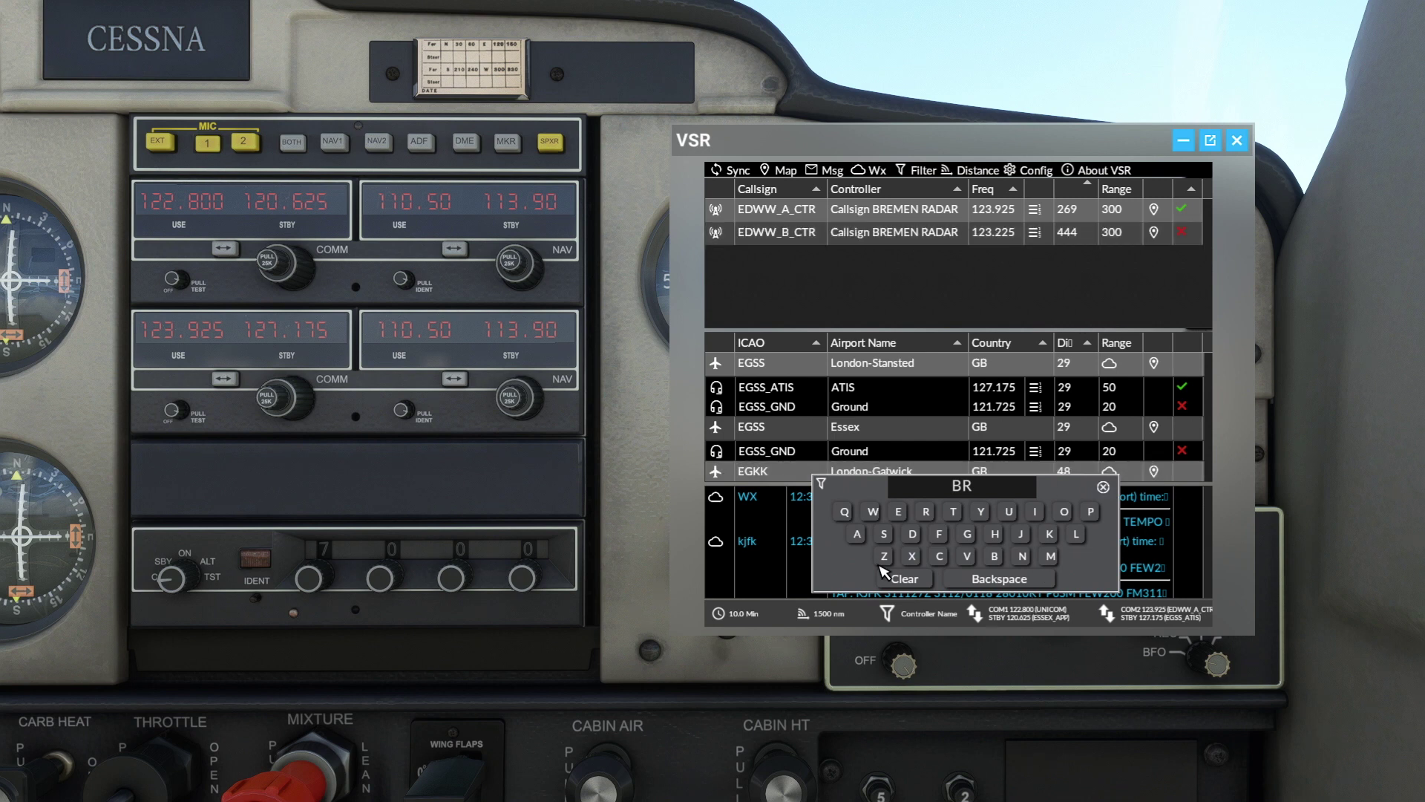
left_click(901, 579)
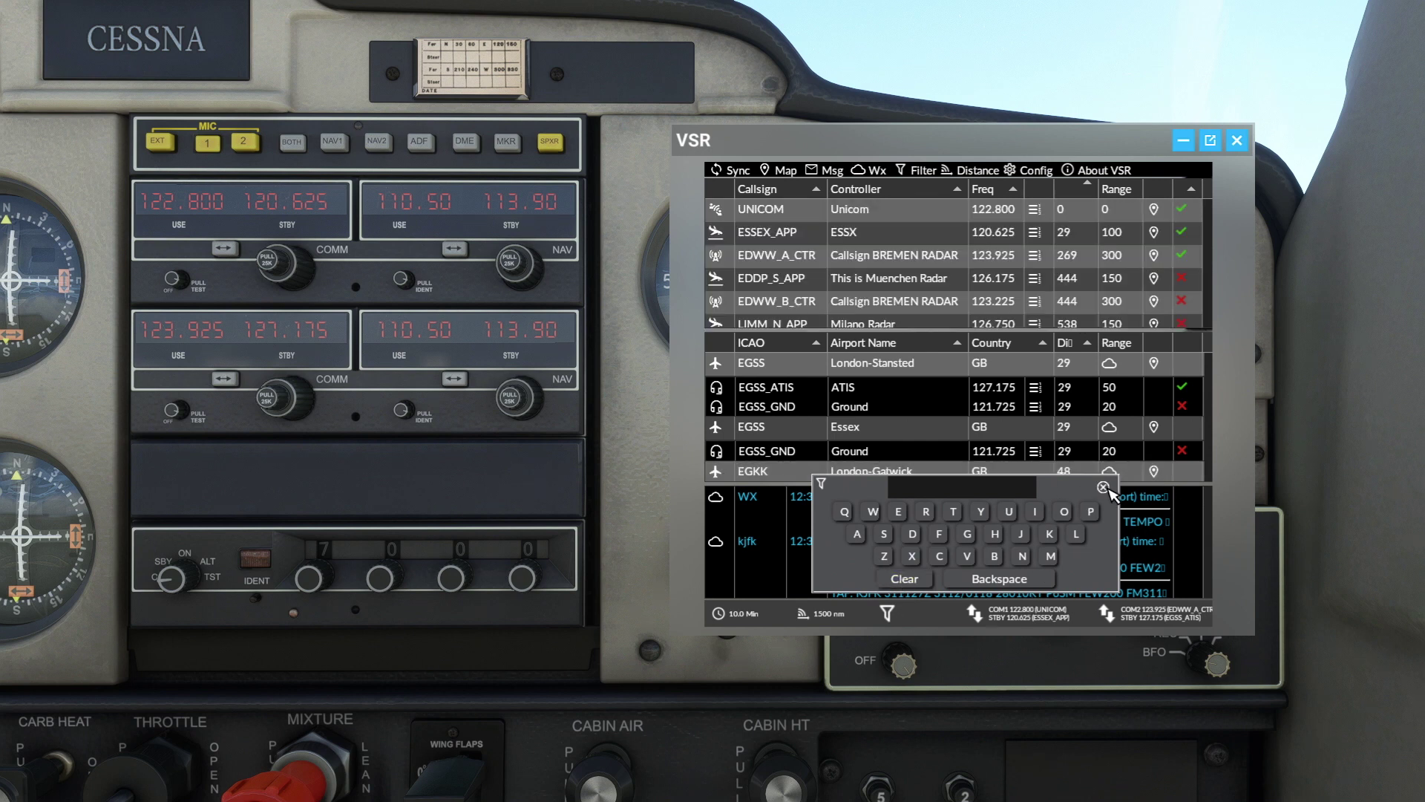
left_click(1103, 487)
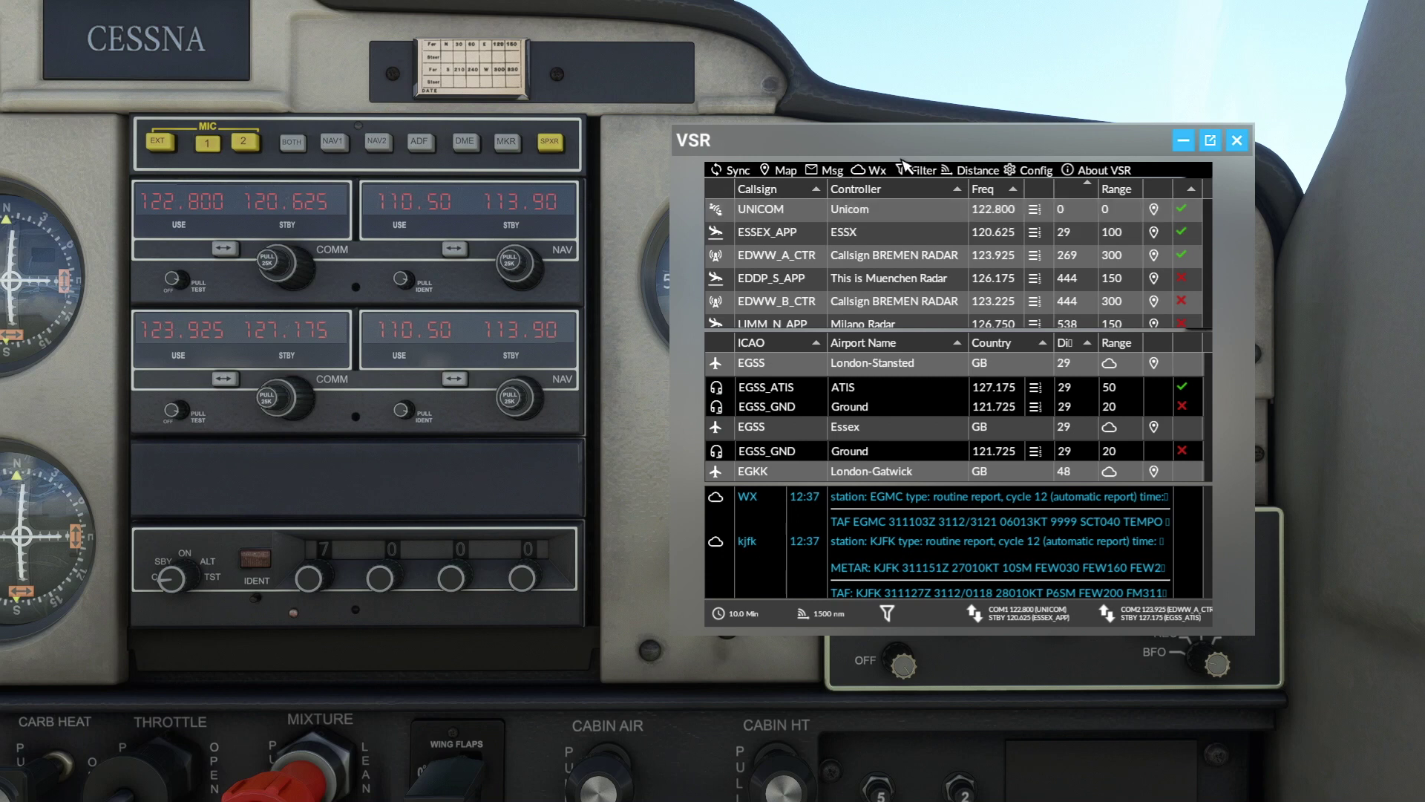
Limit the listed controllers and airports to a distance of 100 nm
left_click(974, 170)
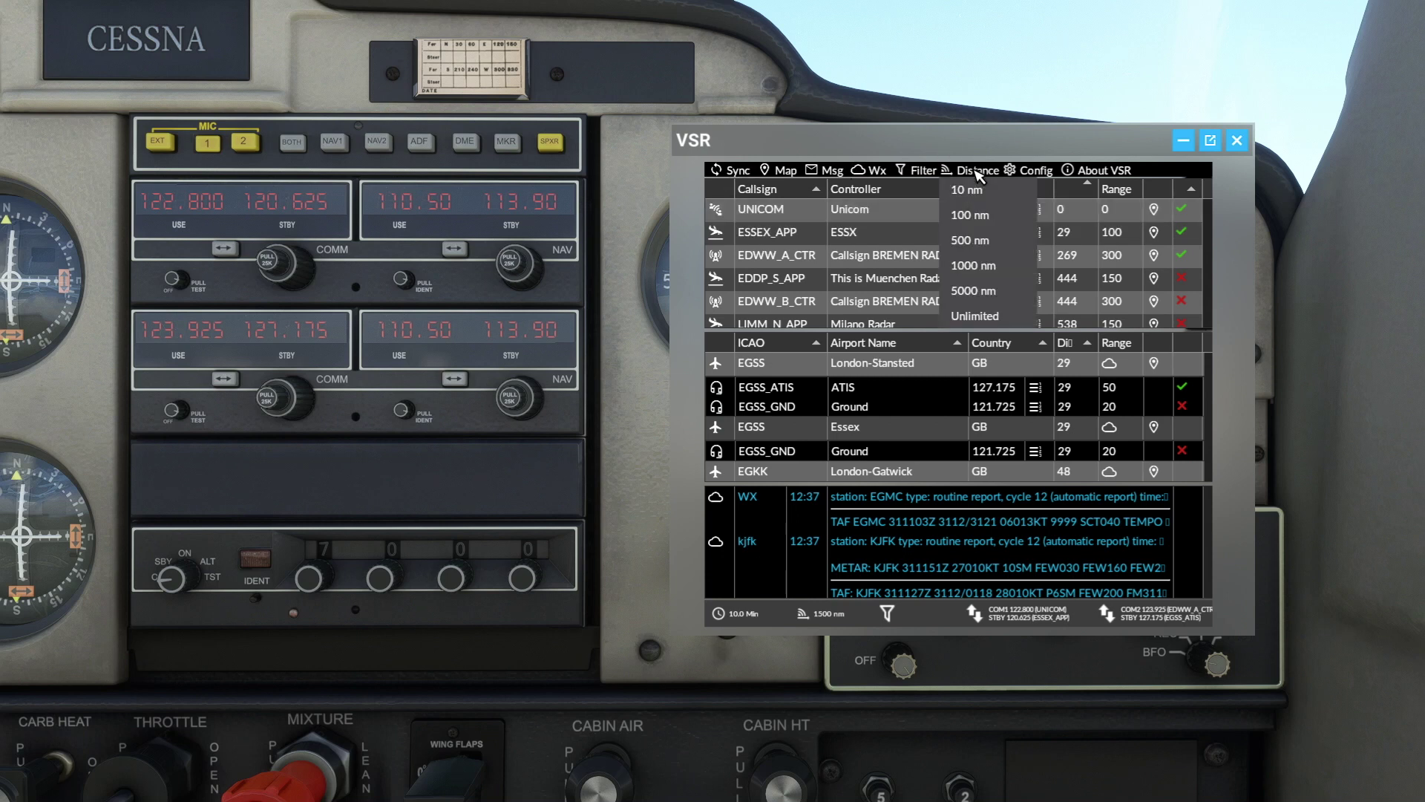
left_click(972, 217)
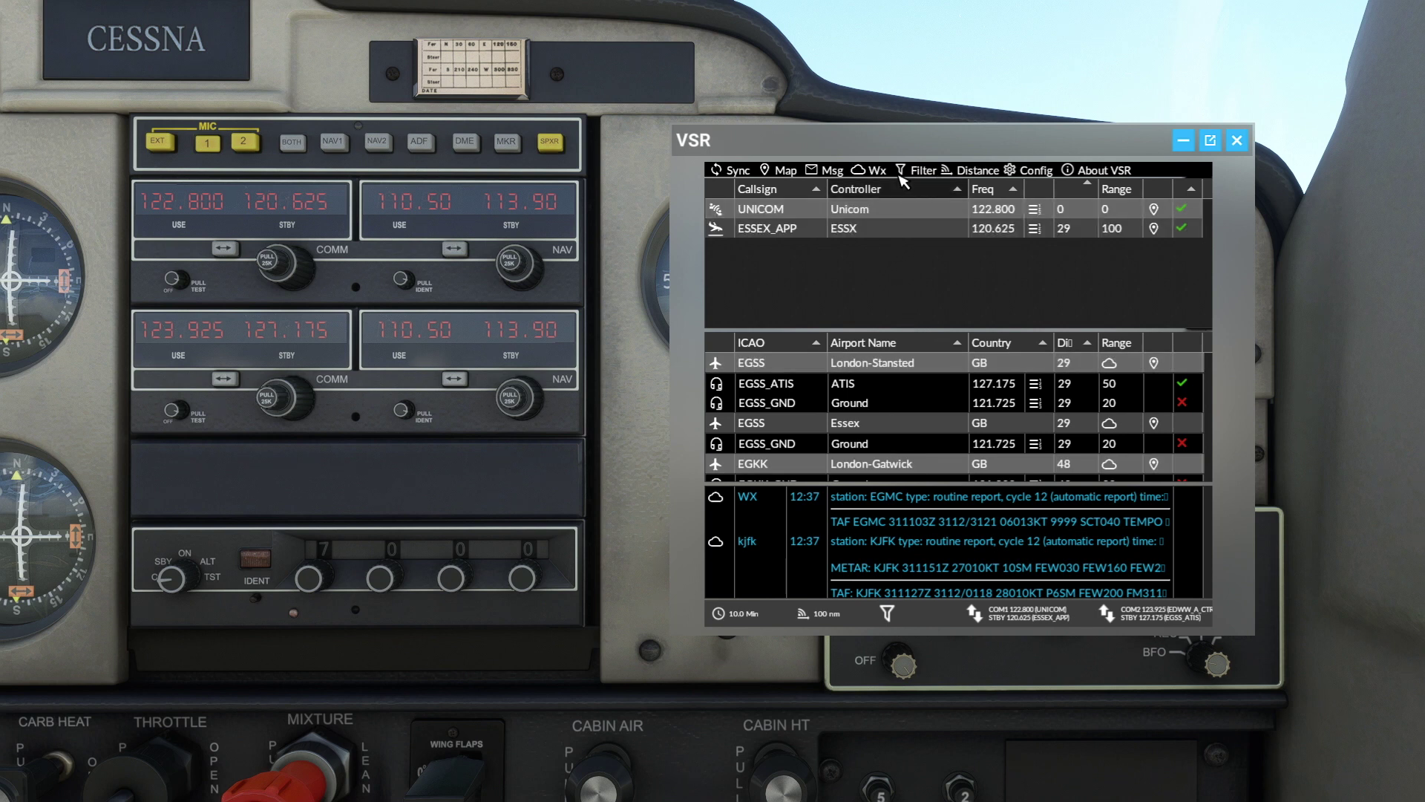
Limit the listed controllers and airports to a distance of 1000 nm
left_click(965, 170)
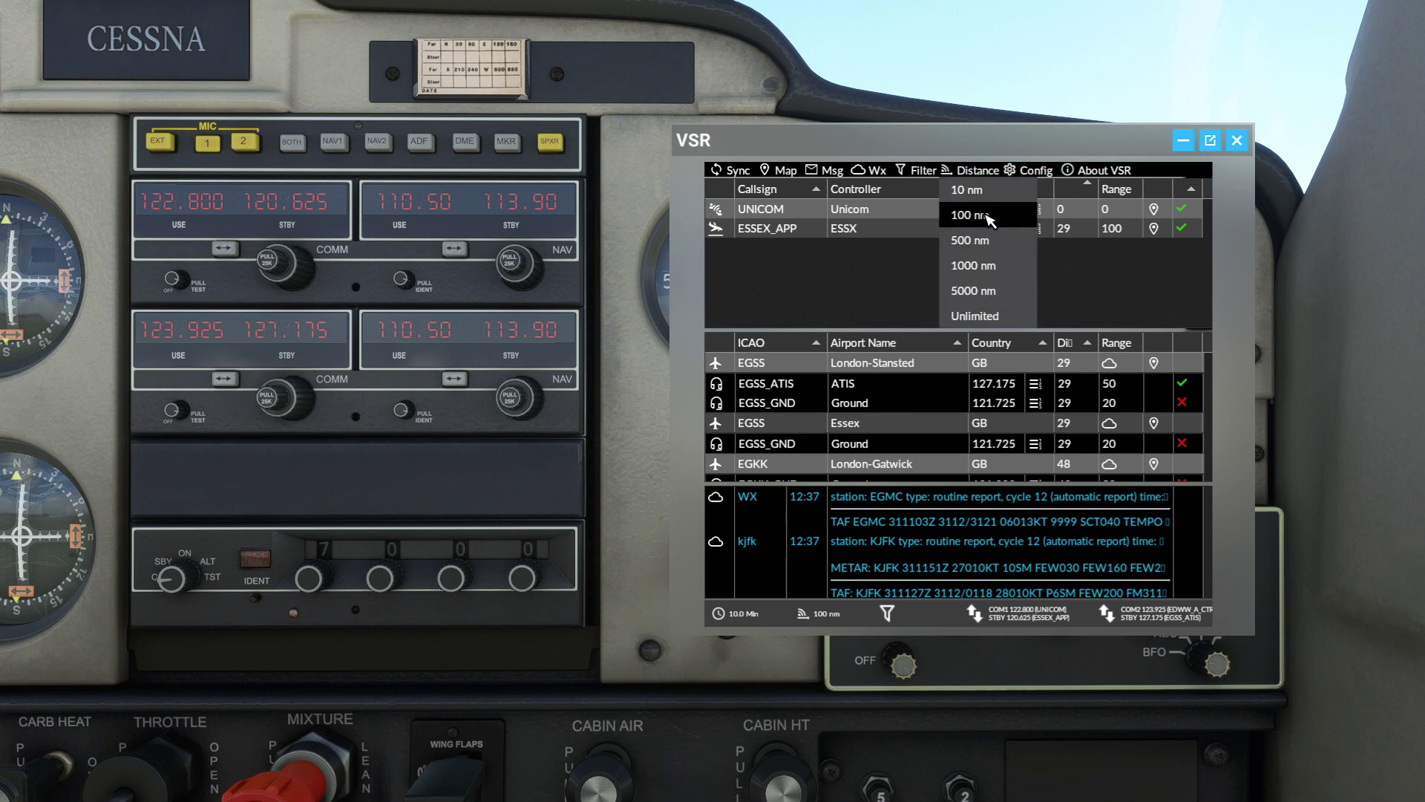
left_click(994, 266)
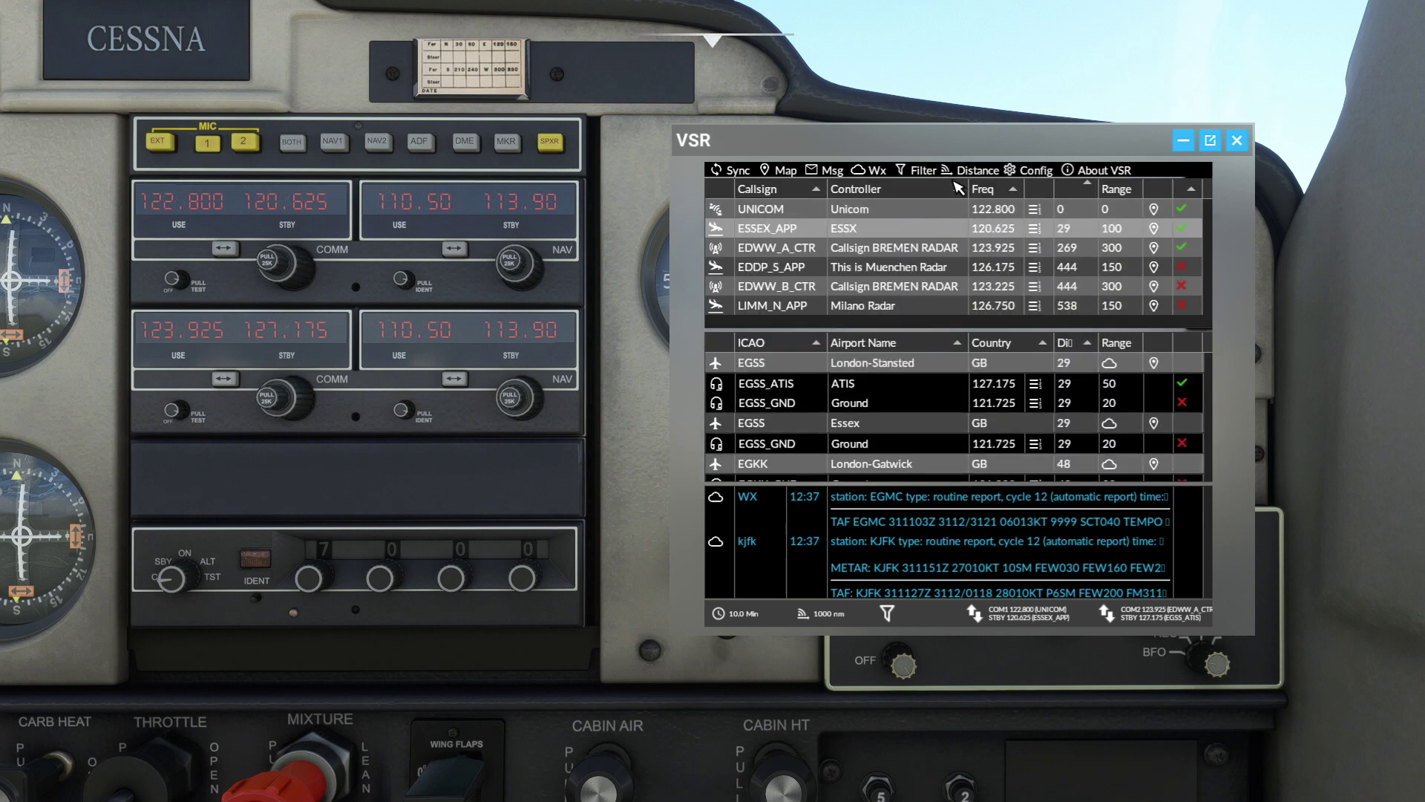
left_click(978, 171)
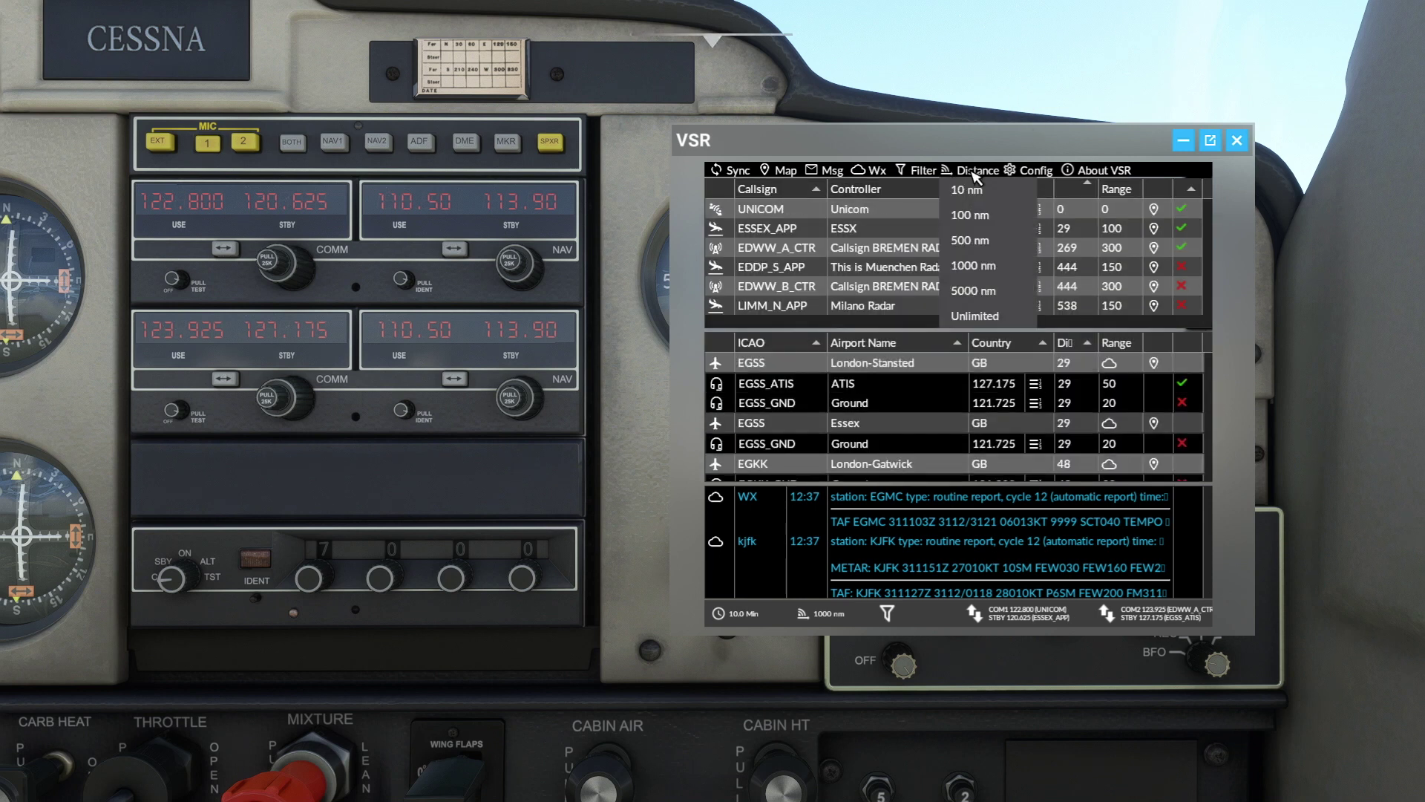
Look over the configuration options and reload the panel's user interface
left_click(1028, 171)
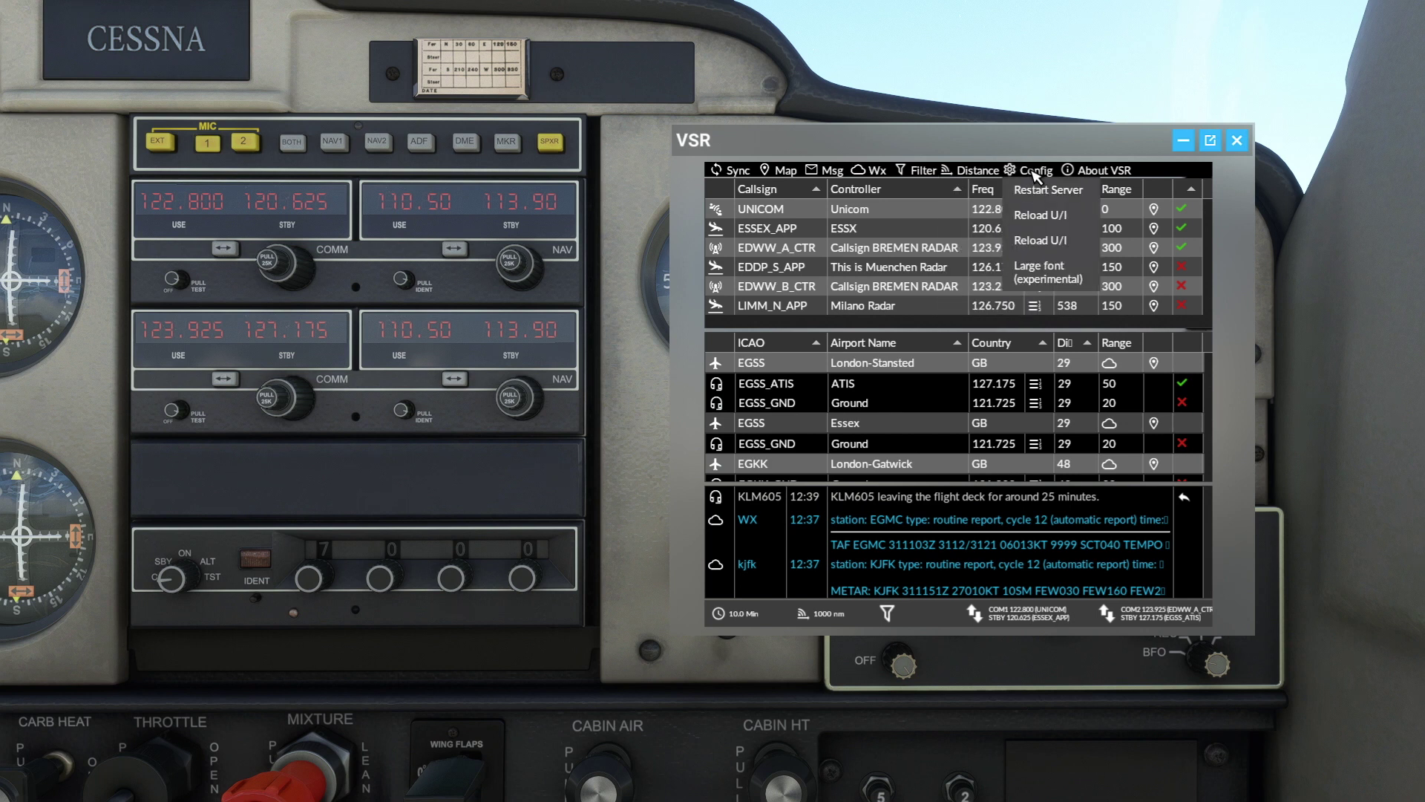
mouse_move(1036, 170)
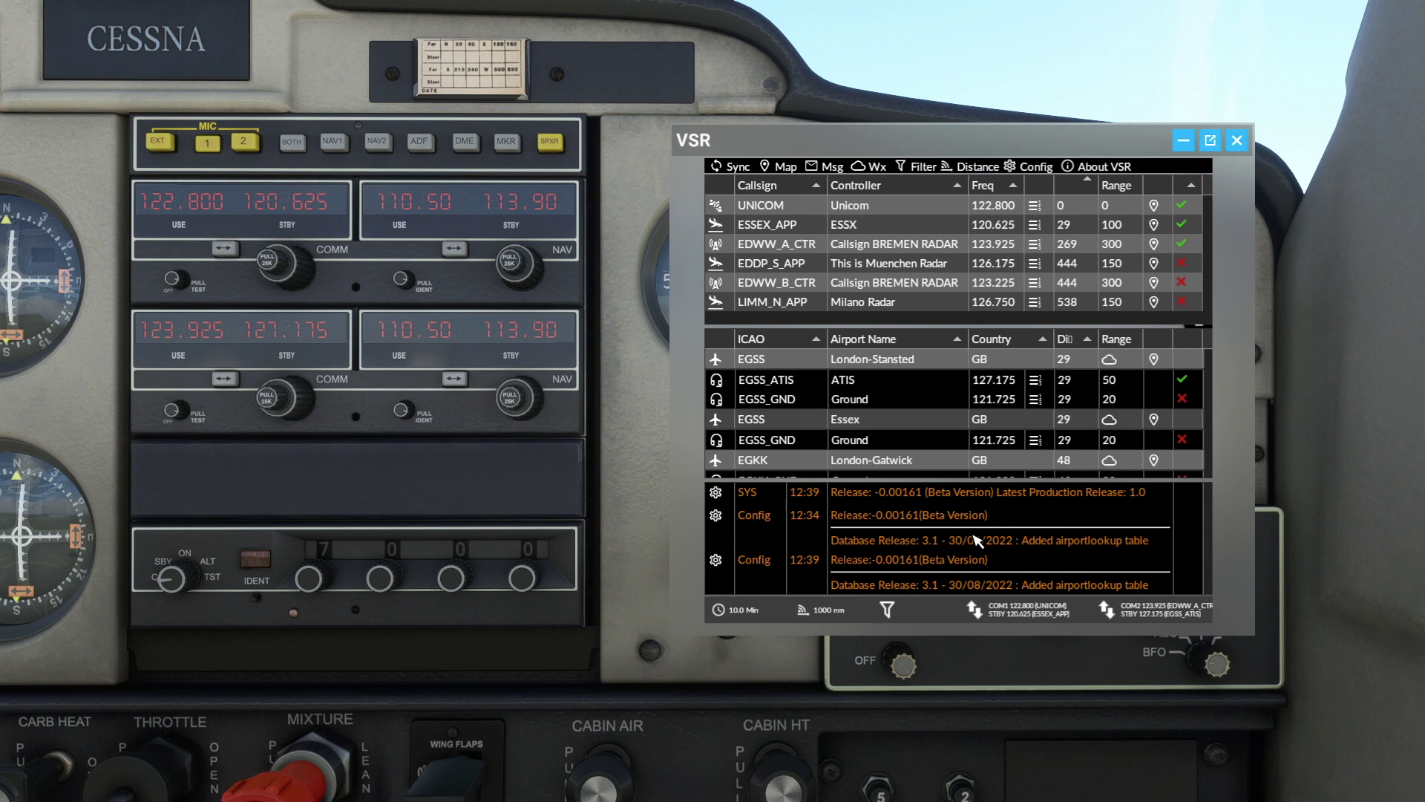
left_click(1047, 170)
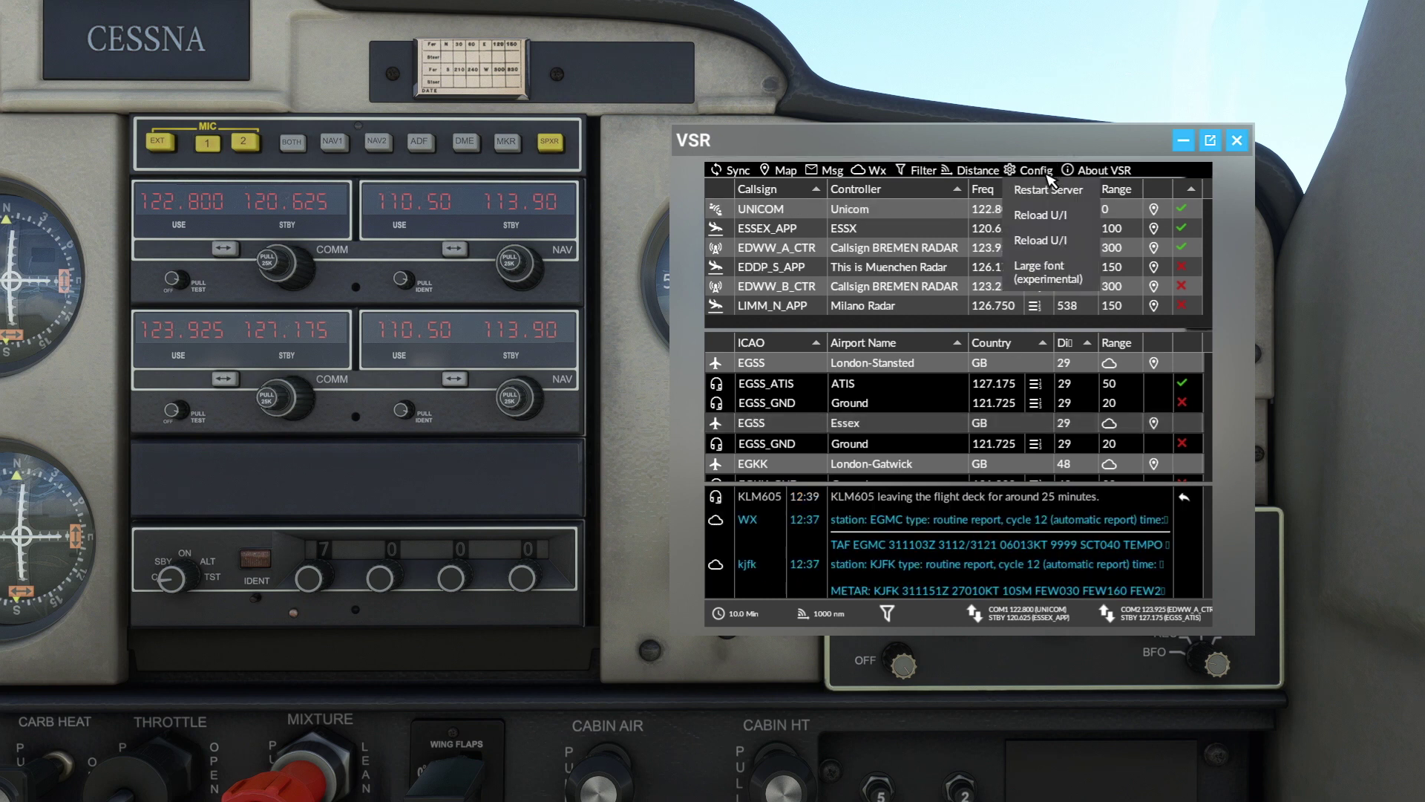
left_click(1051, 222)
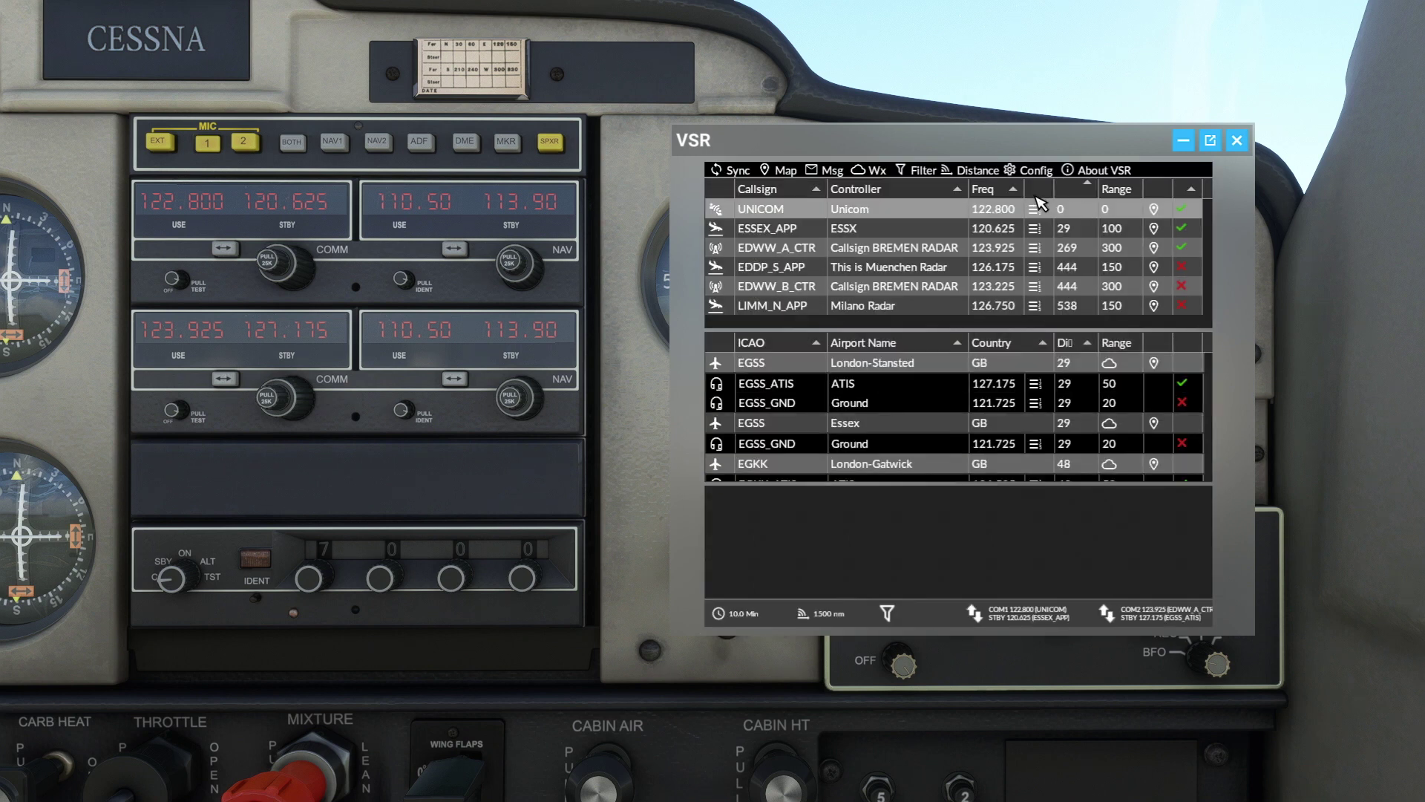
Switch the panel to the experimental large font, and return it to the normal font
mouse_move(1039, 175)
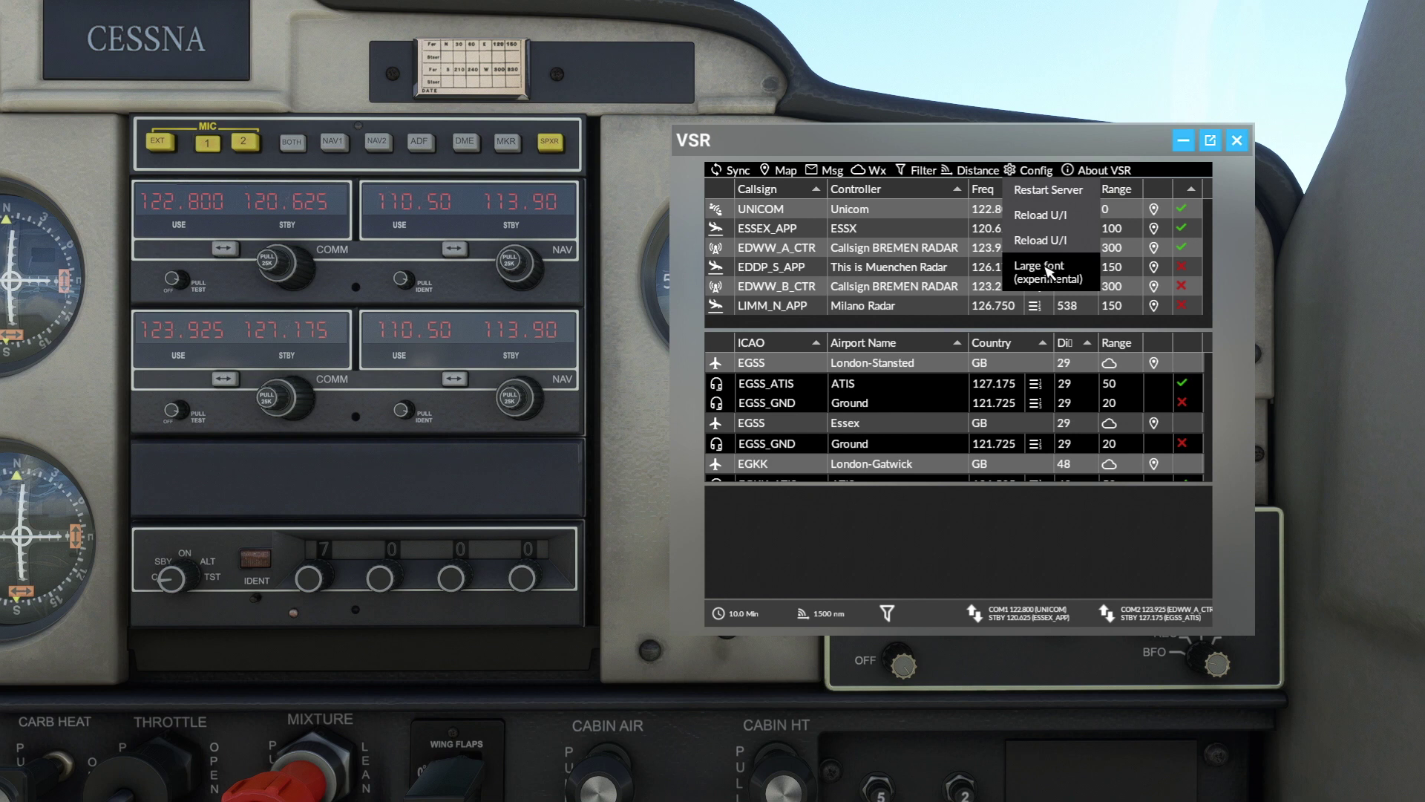
left_click(1049, 272)
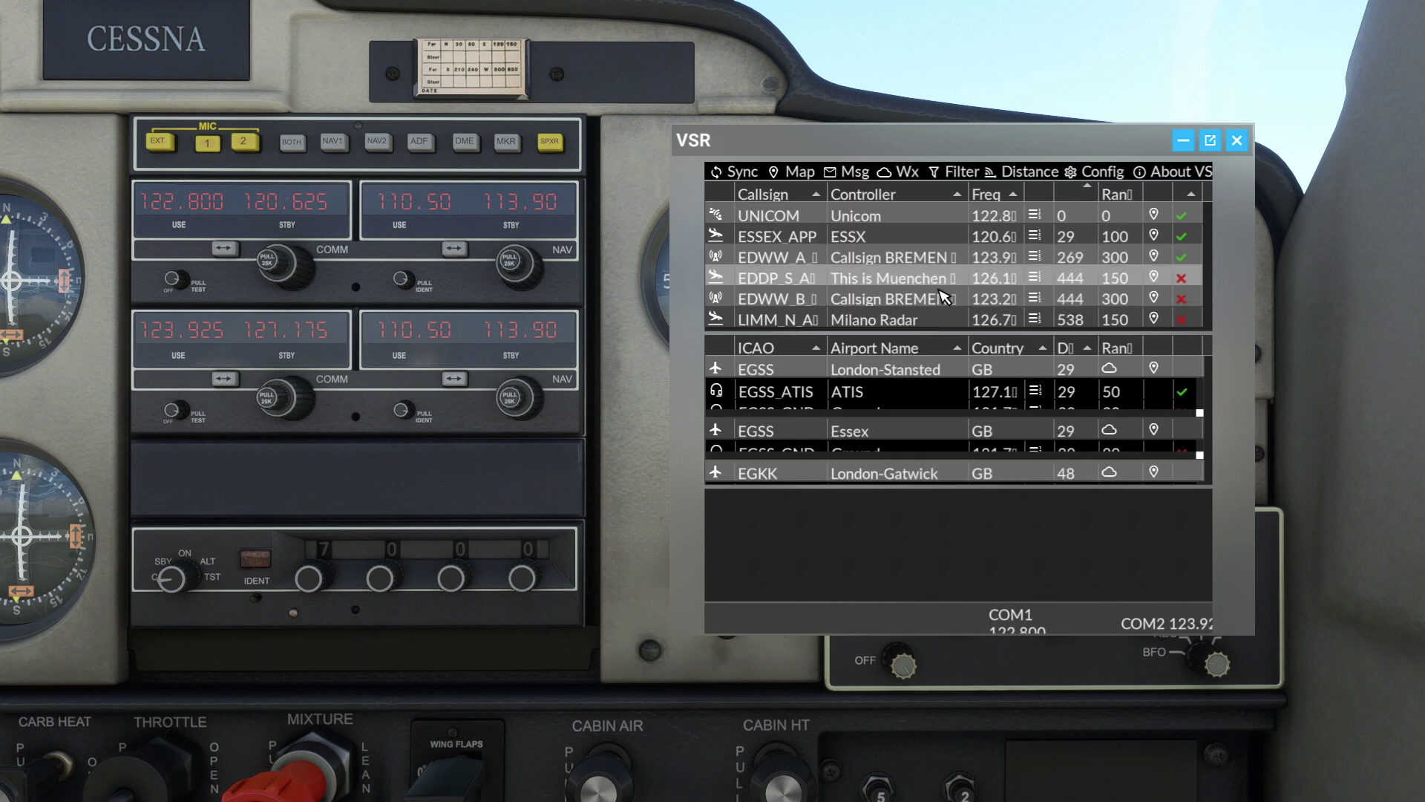
mouse_move(1022, 177)
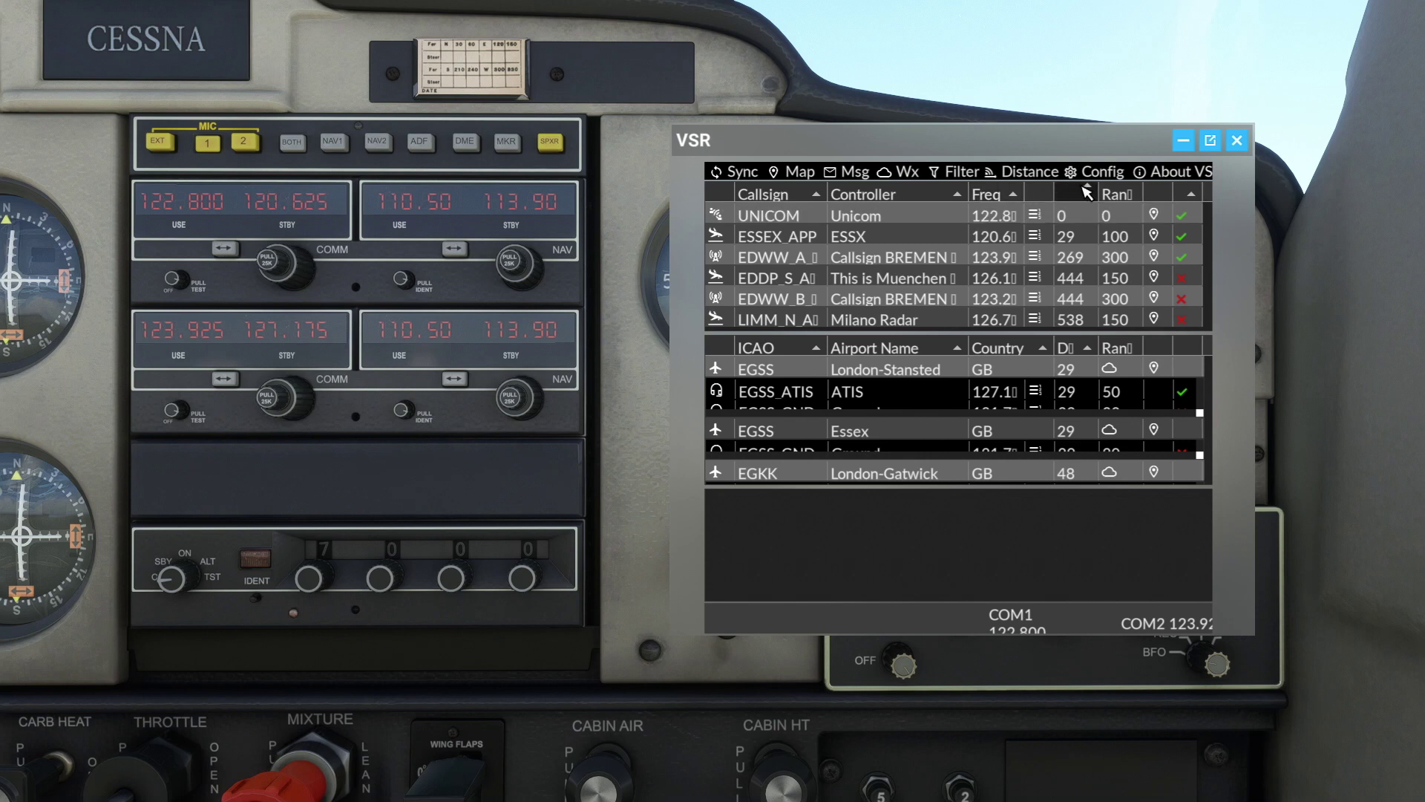
left_click(1094, 173)
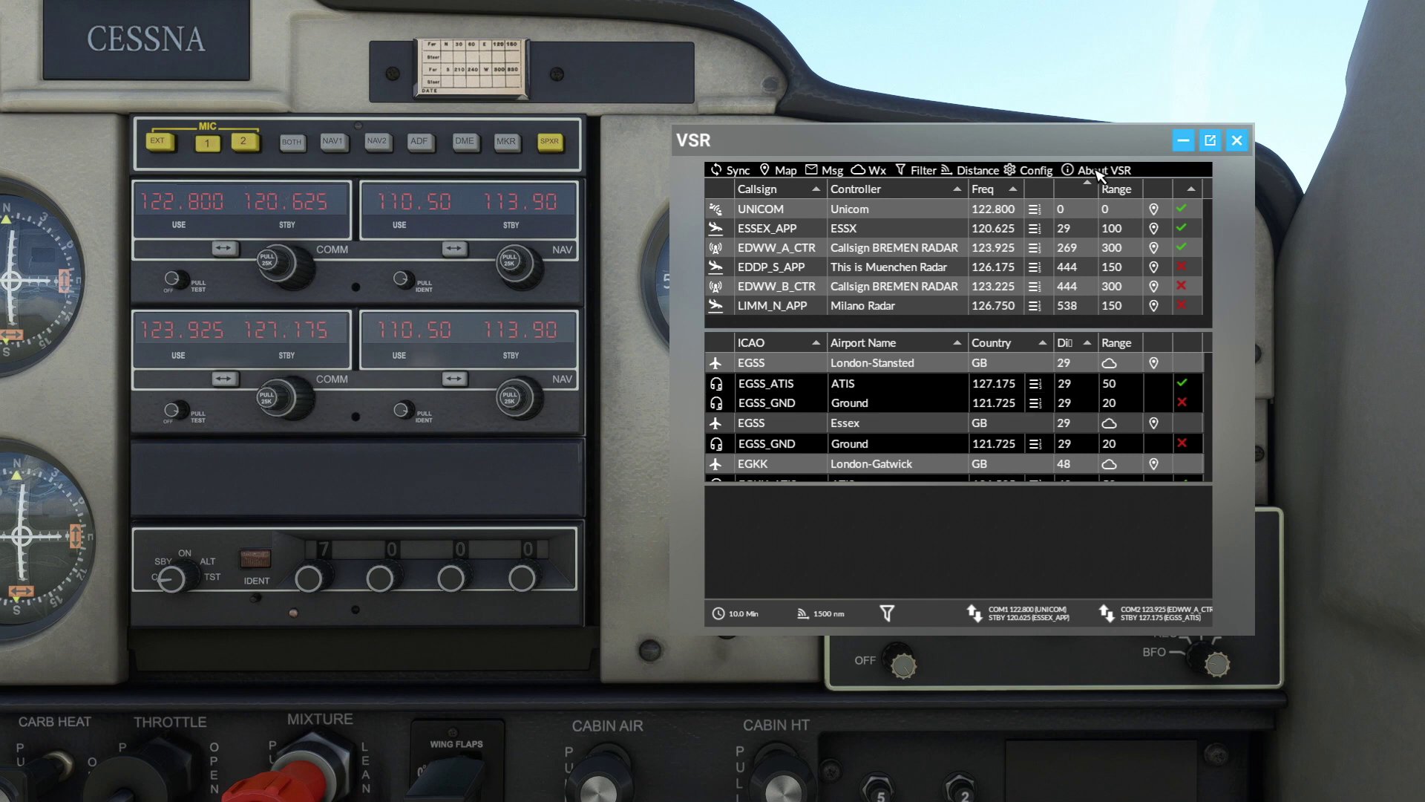
View the About VSR page, and view the details of the EDWW_A_CTR controller, closing each one
left_click(1097, 176)
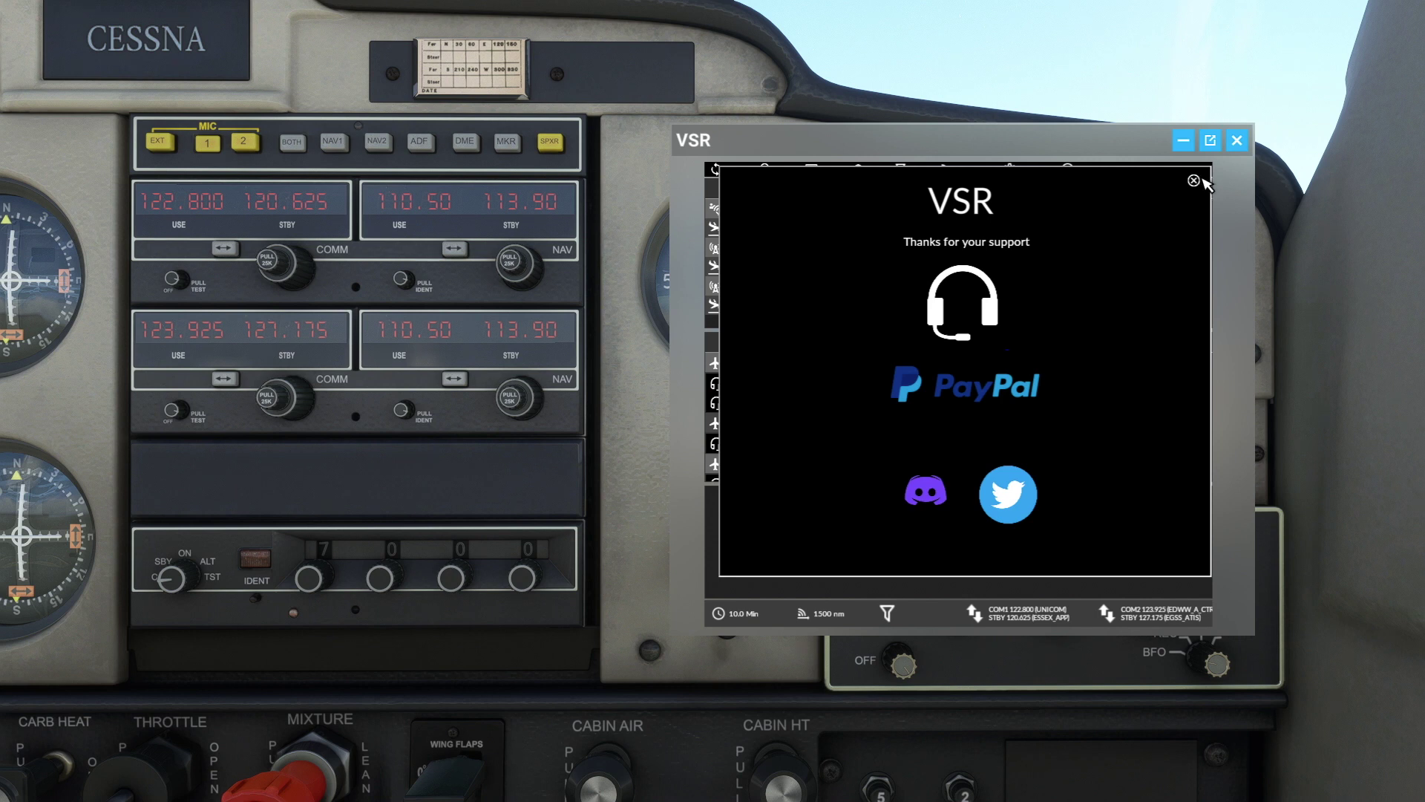
left_click(1195, 180)
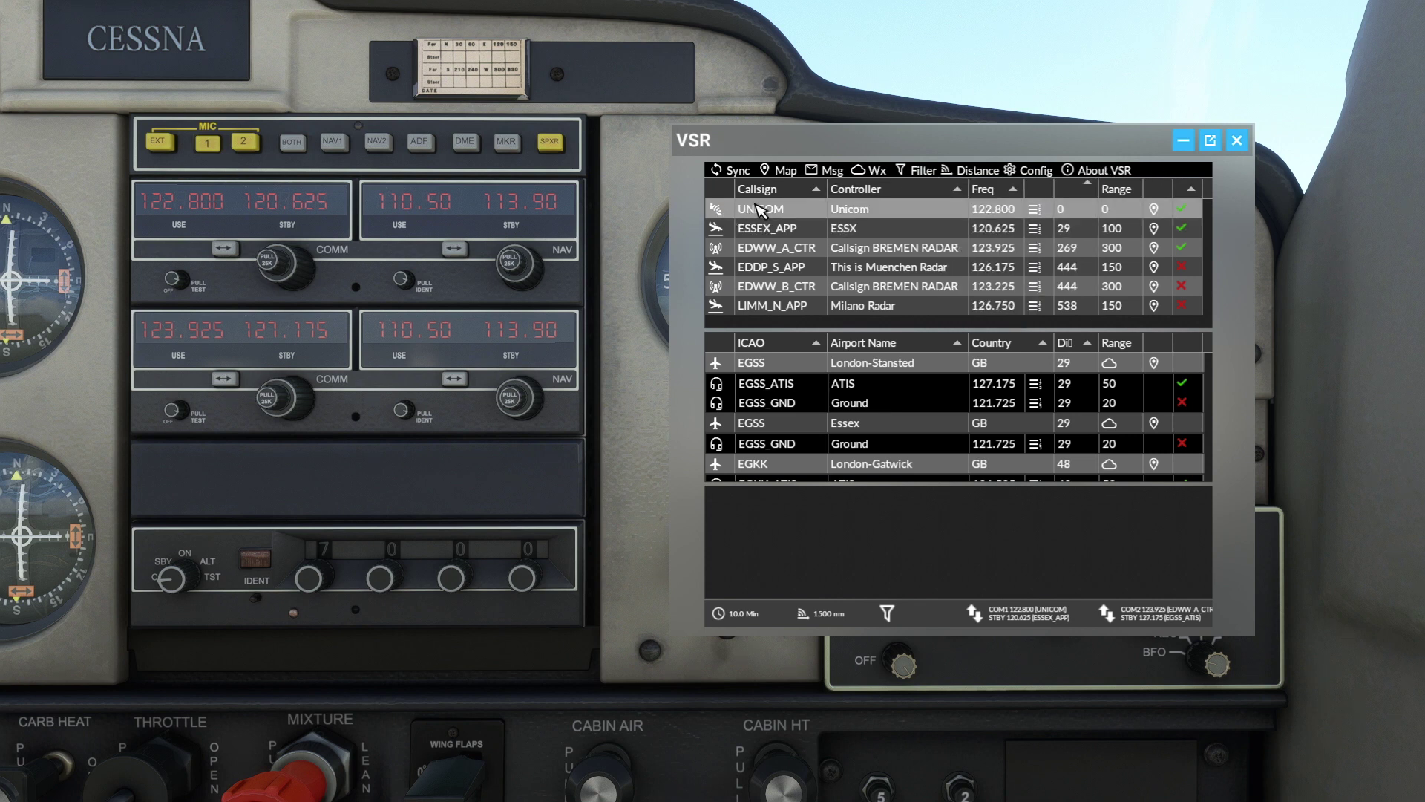
left_click(861, 254)
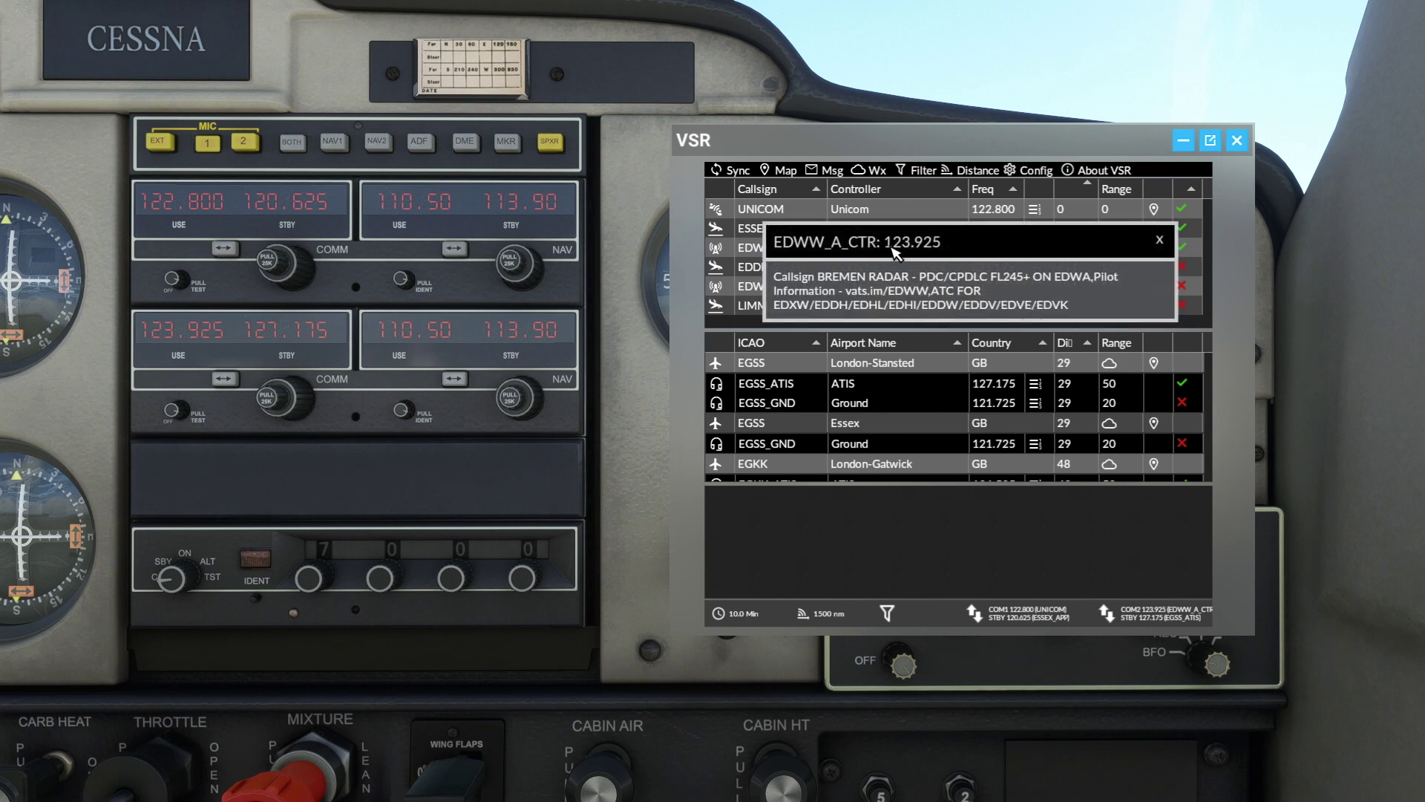
left_click(1161, 243)
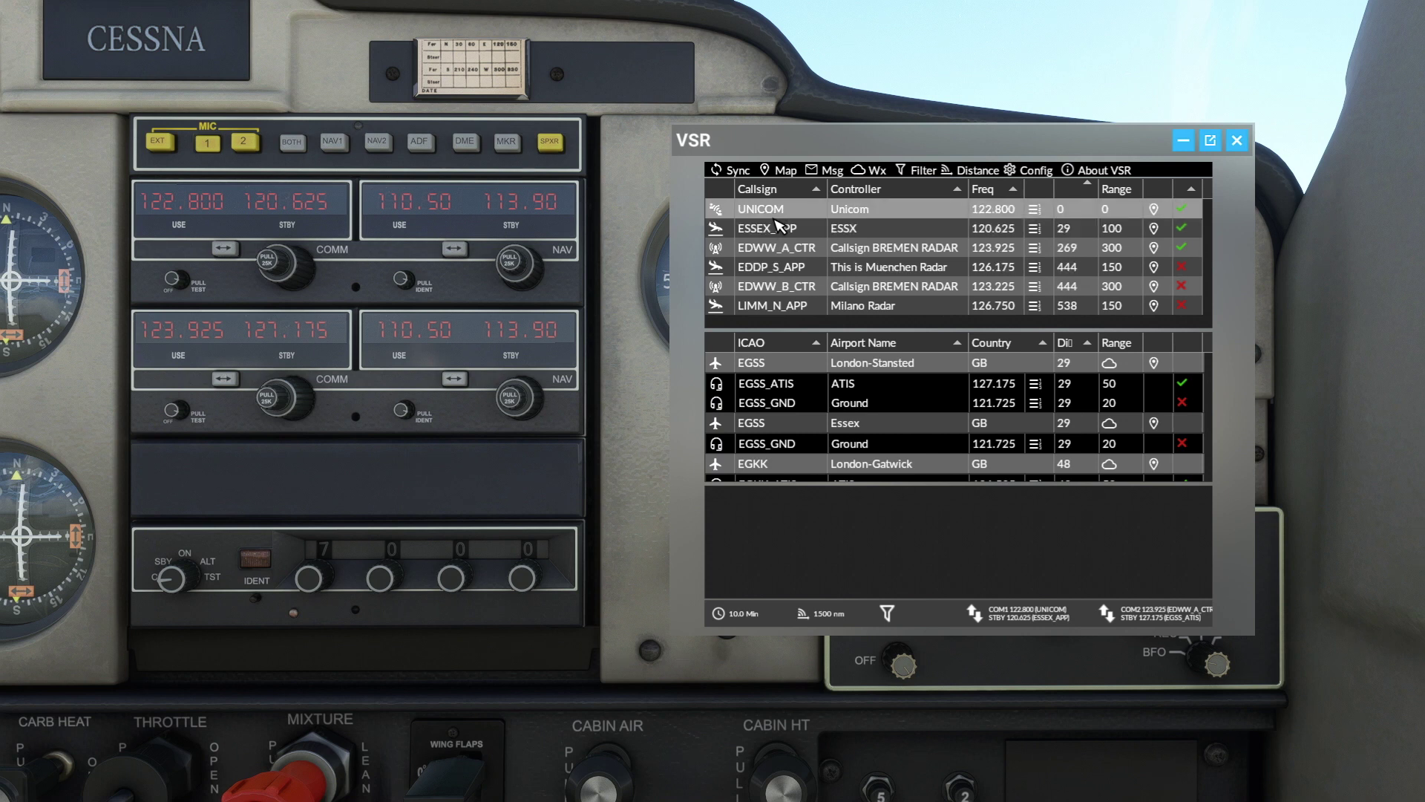
Open and cancel a message addressed to EDDP_S_APP, and send a message to ESSEX_APP
double_click(777, 274)
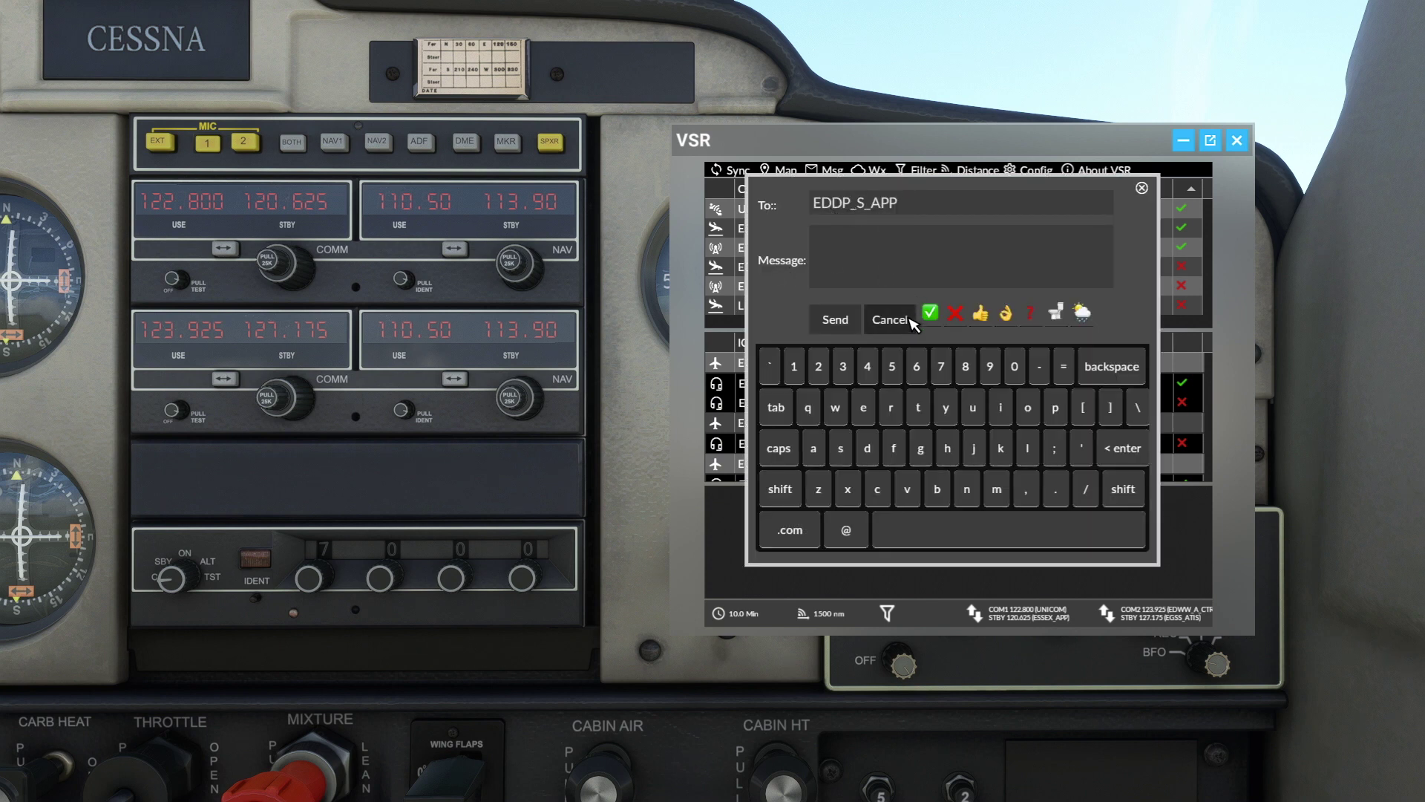
left_click(890, 319)
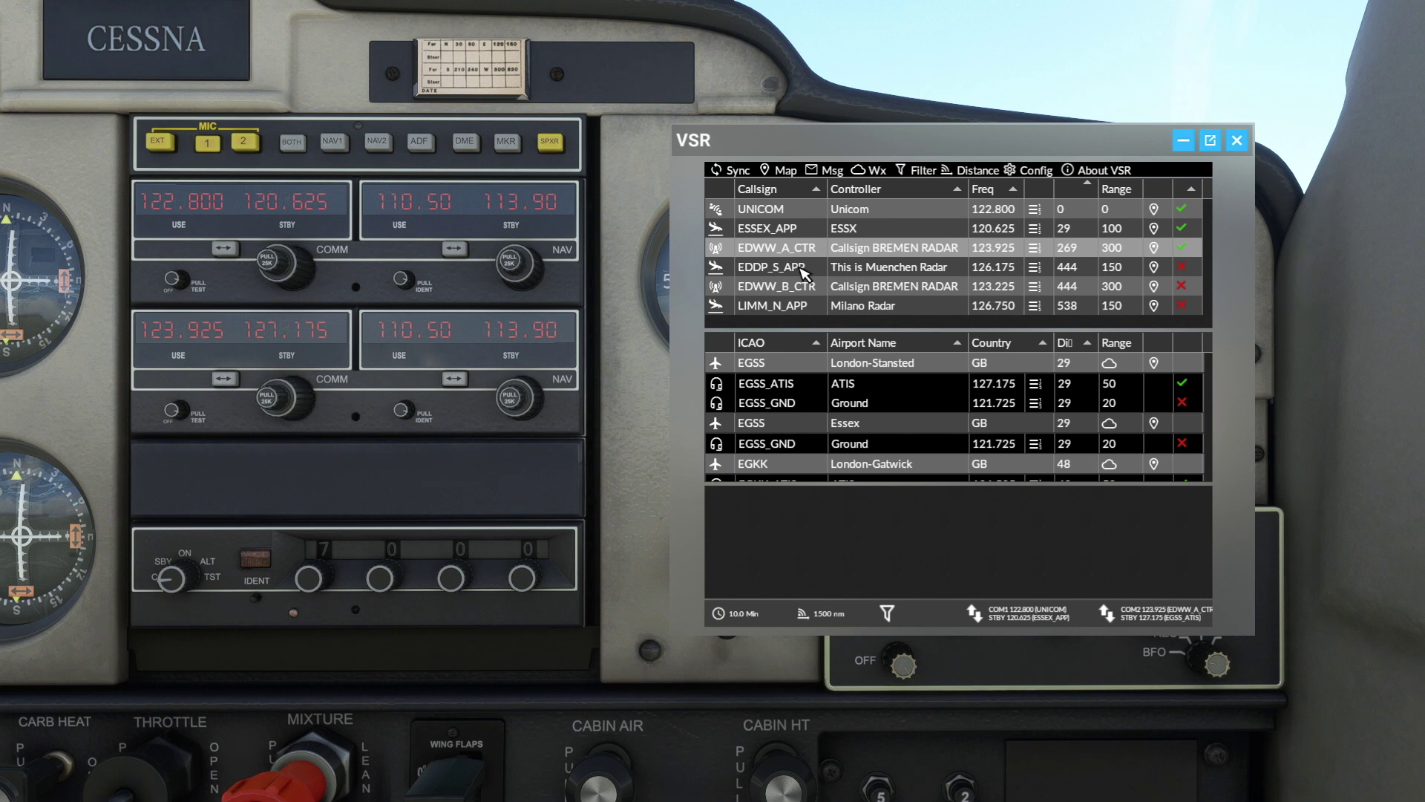
double_click(796, 230)
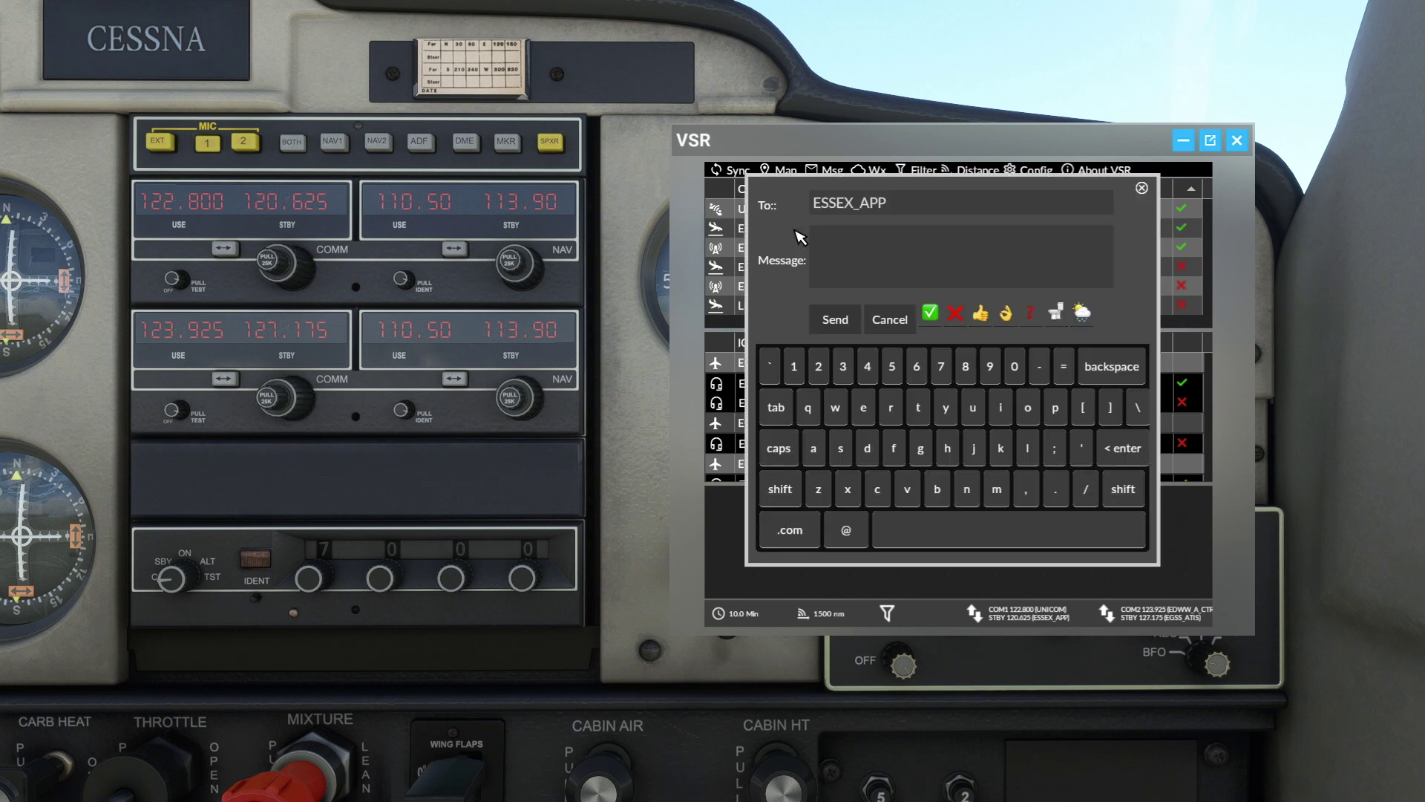
left_click(832, 320)
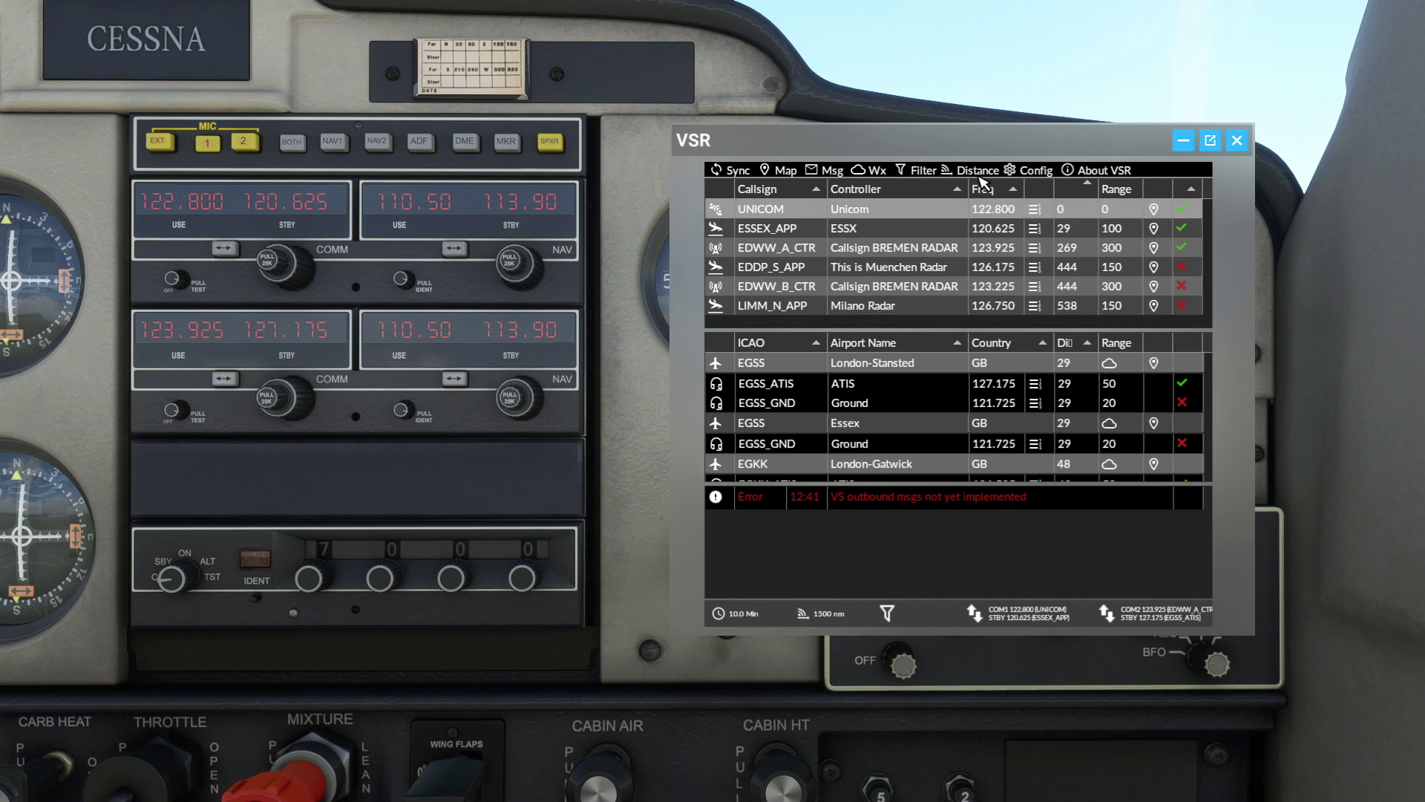
Limit the lists to 100 nm, and filter the airports by the ICAO code EGSS, closing the filter keyboard
mouse_move(977, 171)
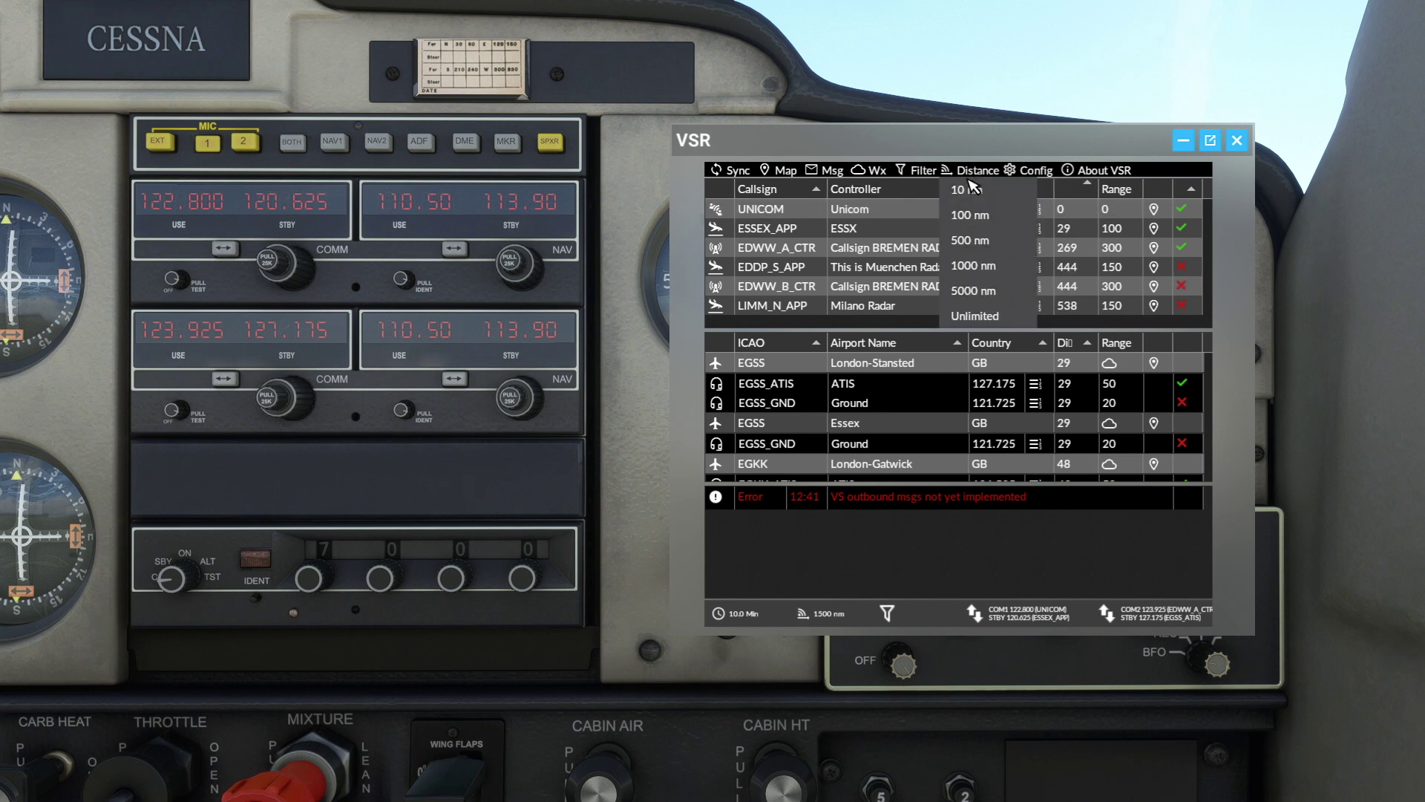
left_click(985, 222)
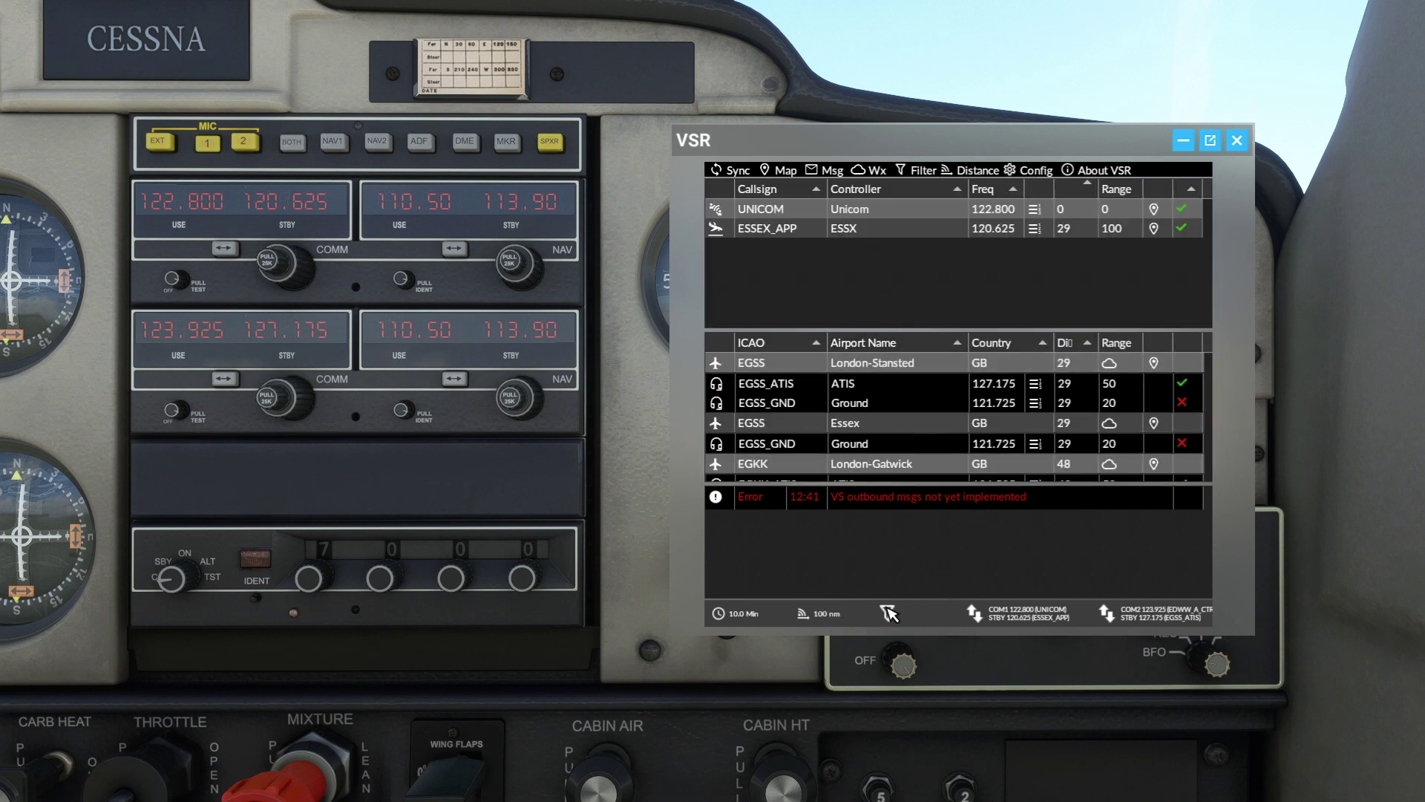
left_click(888, 613)
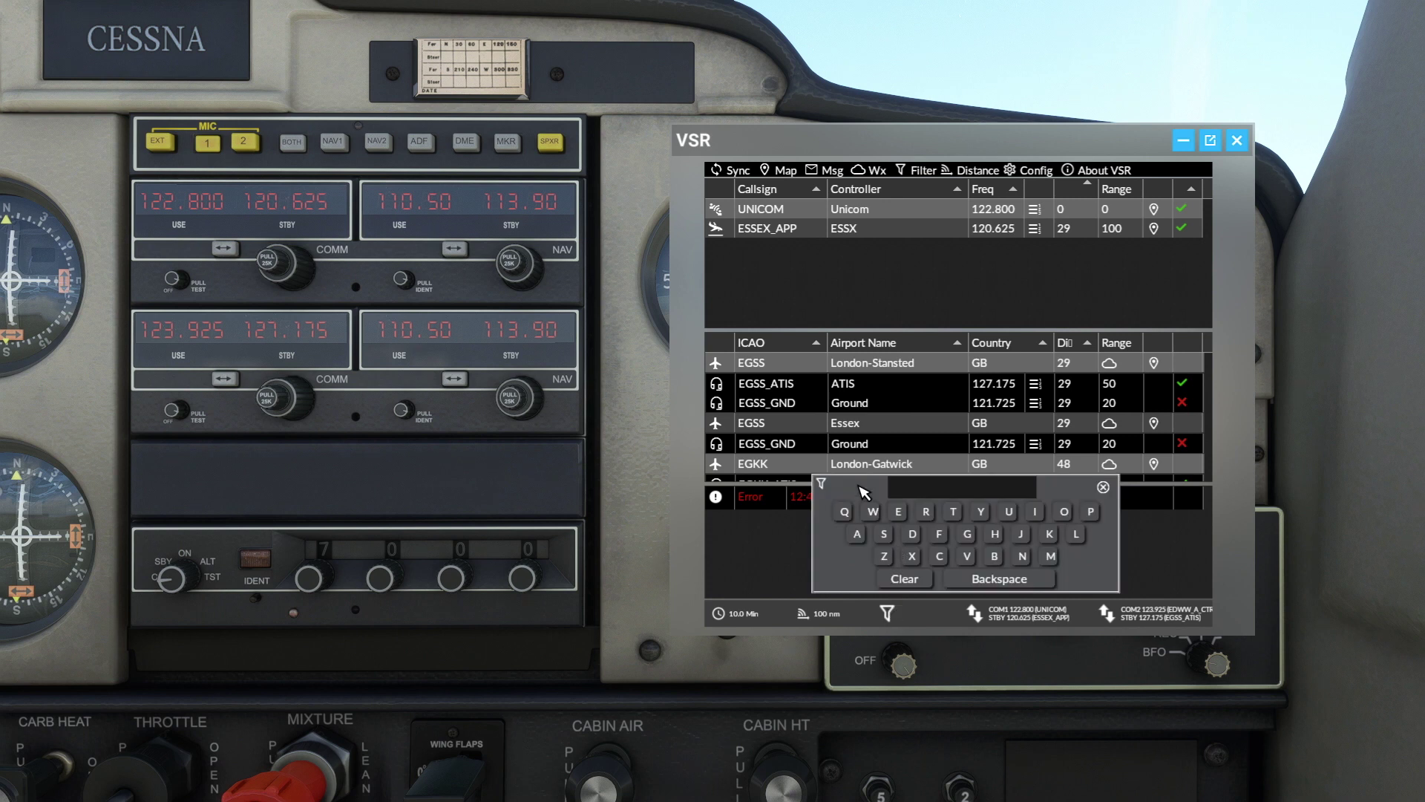
left_click(862, 490)
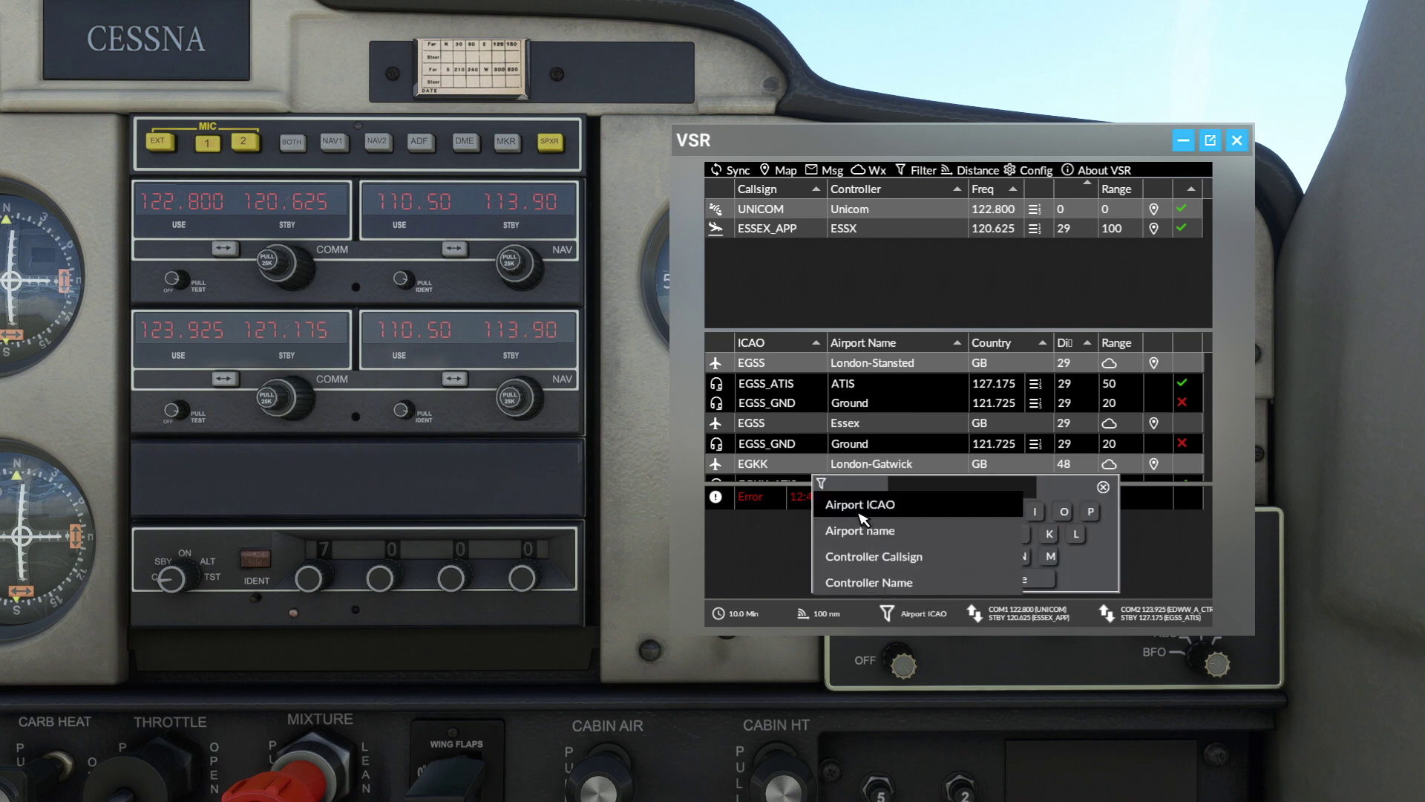
left_click(863, 508)
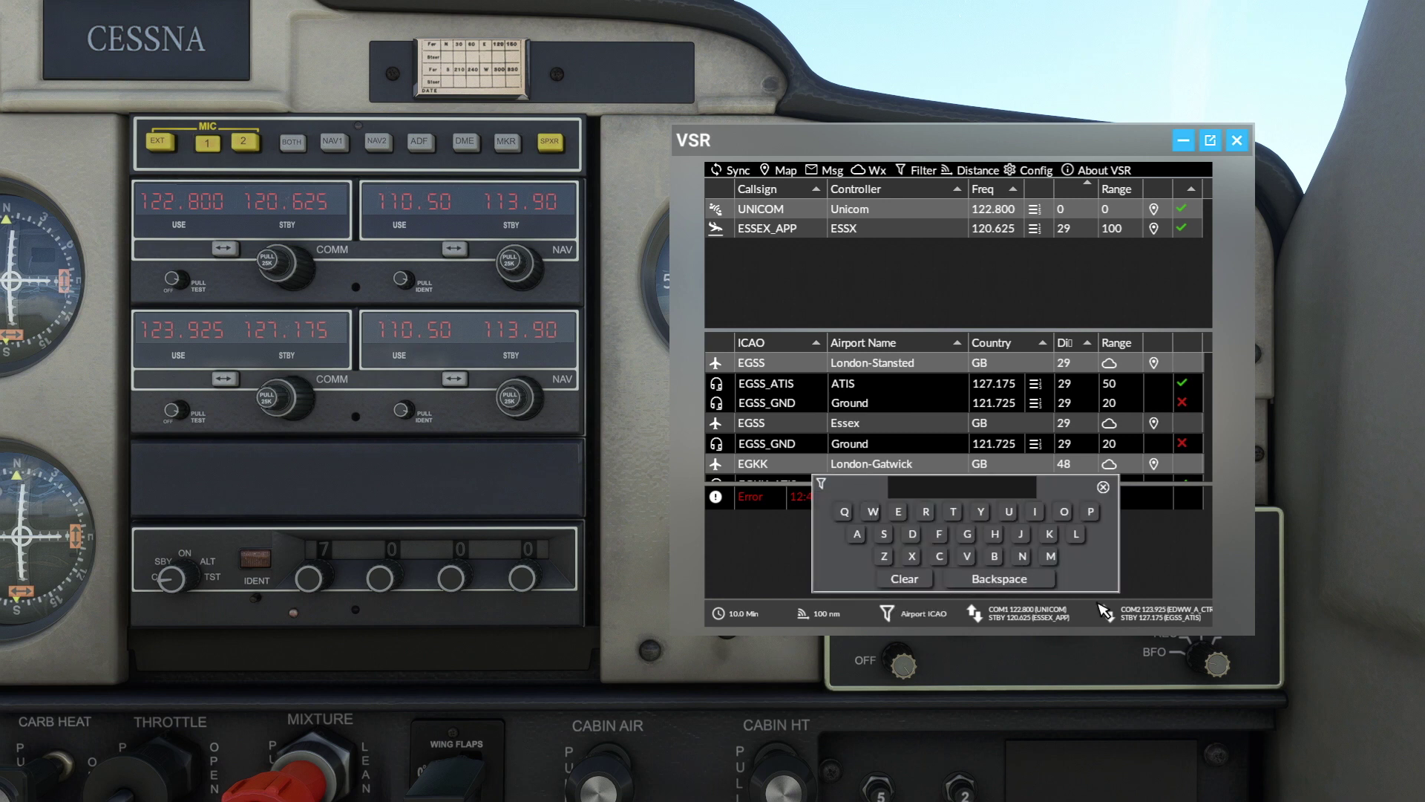
left_click(902, 515)
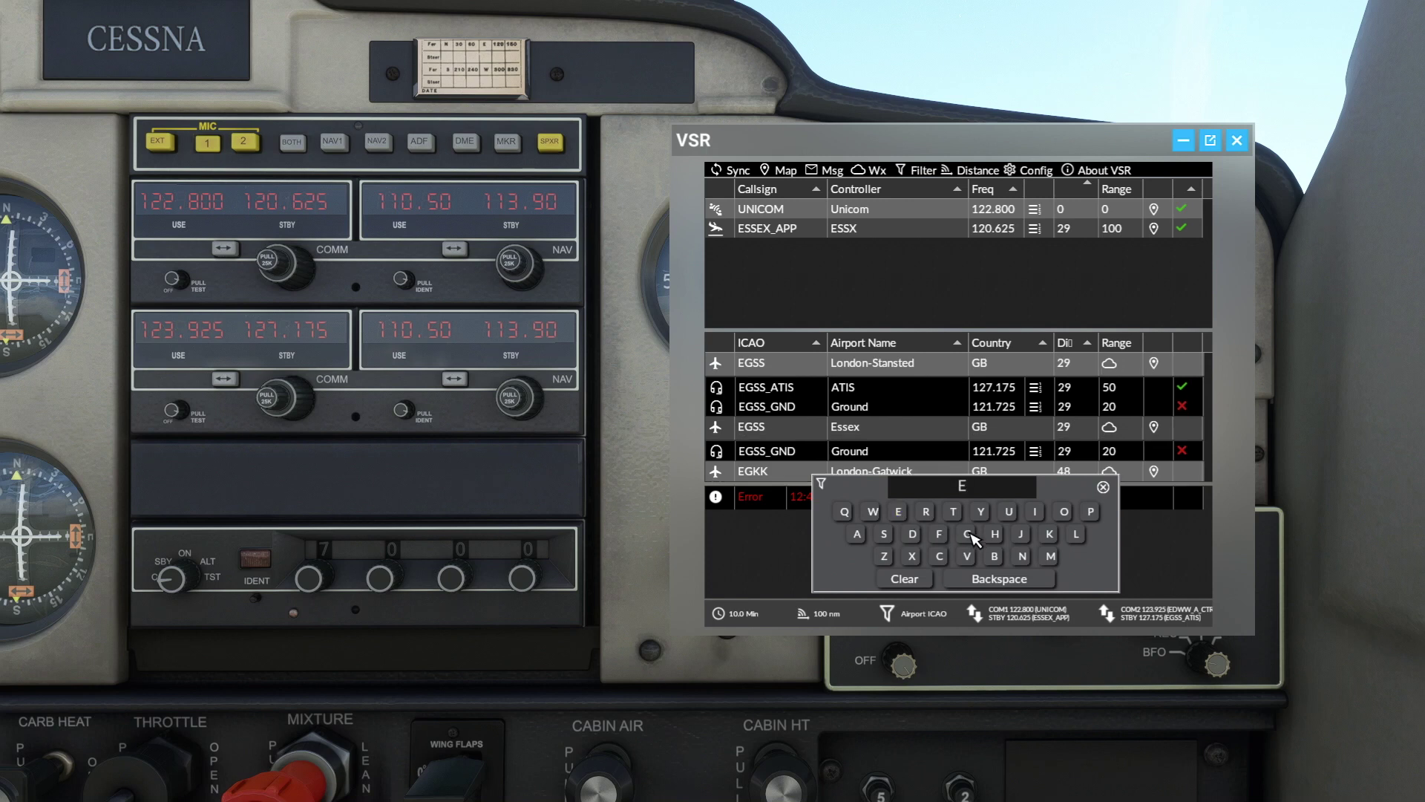
left_click(970, 534)
left_click(890, 539)
left_click(890, 539)
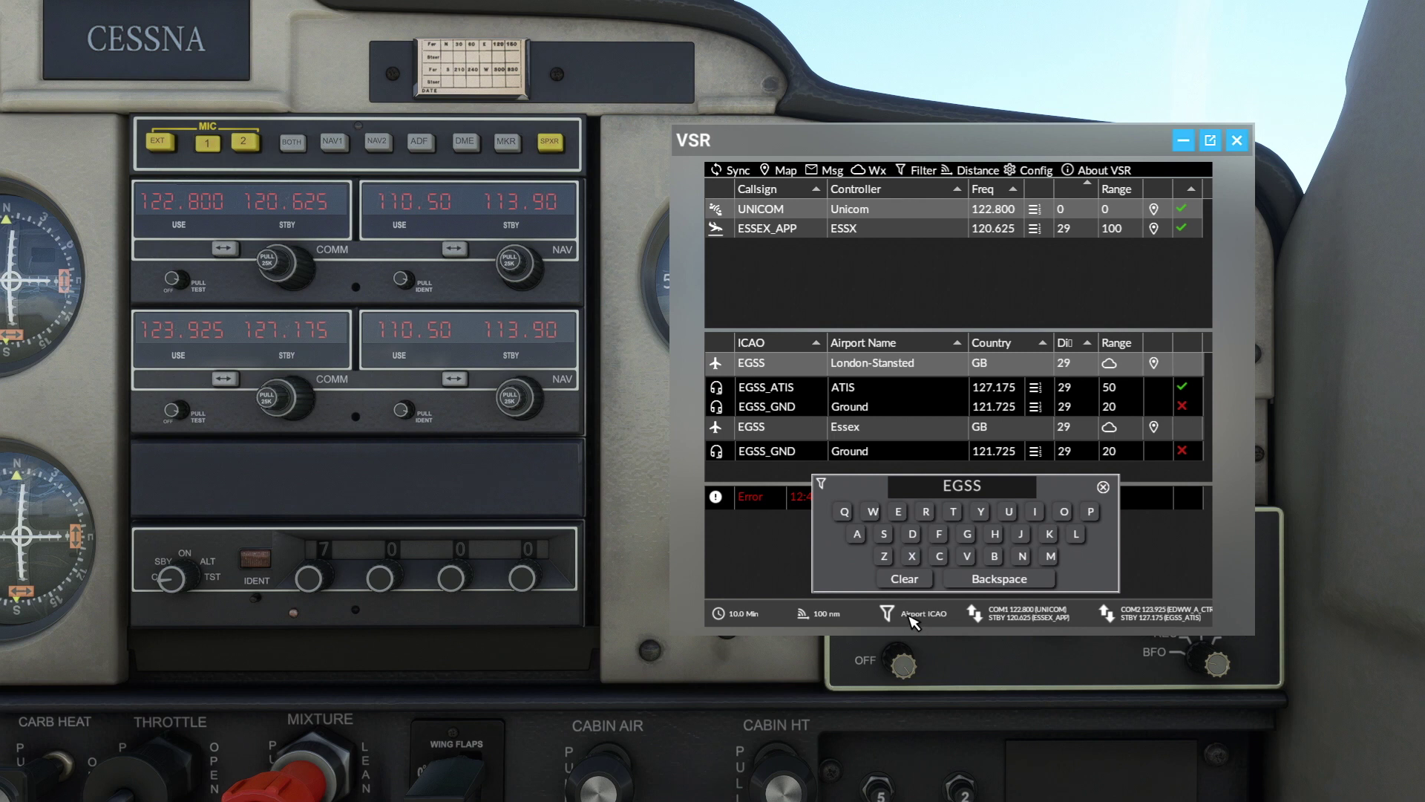
left_click(1105, 488)
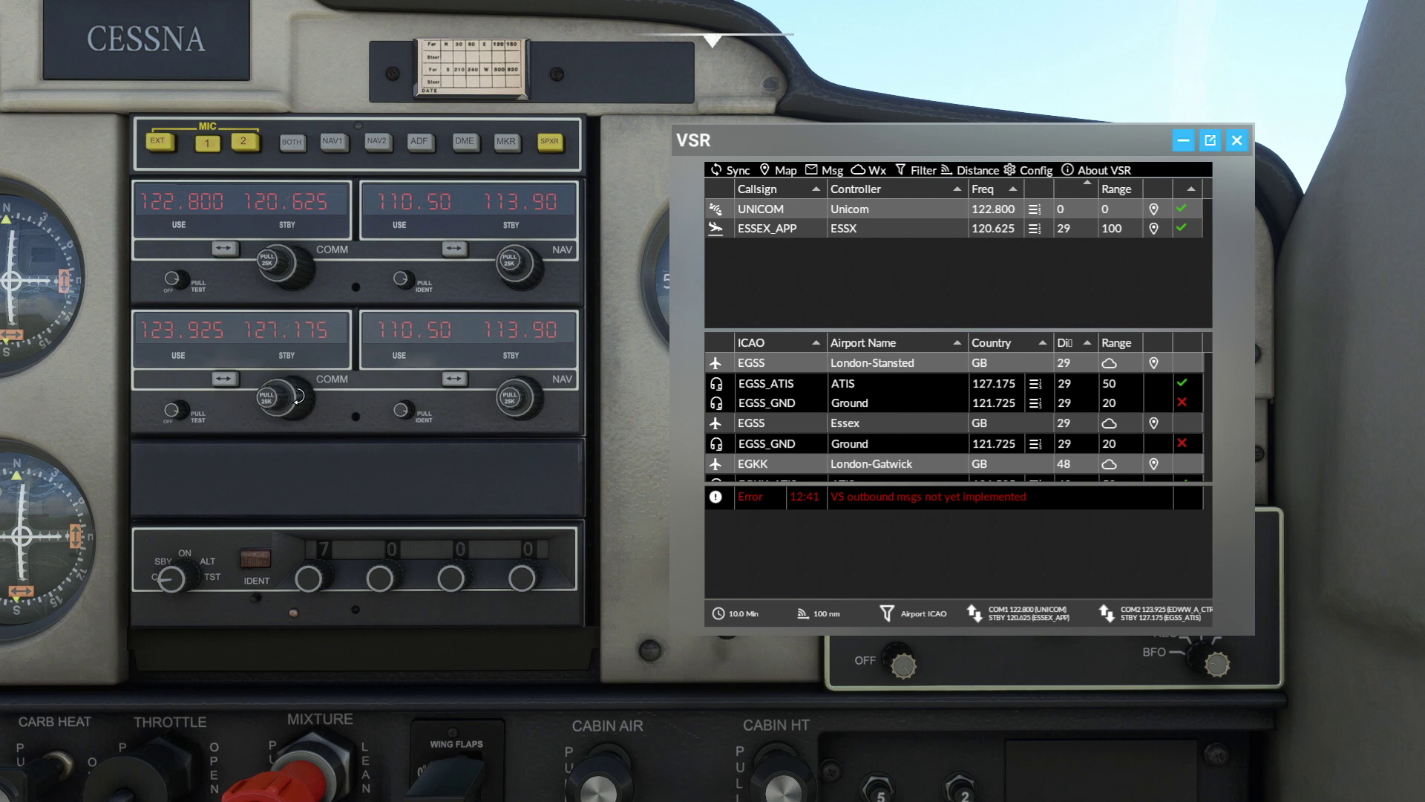
Tune the COM2 standby radio to 129.175, and set it to the EGKK_GND frequency of 121.800 from the airport list
scroll(298, 396, "up", 1)
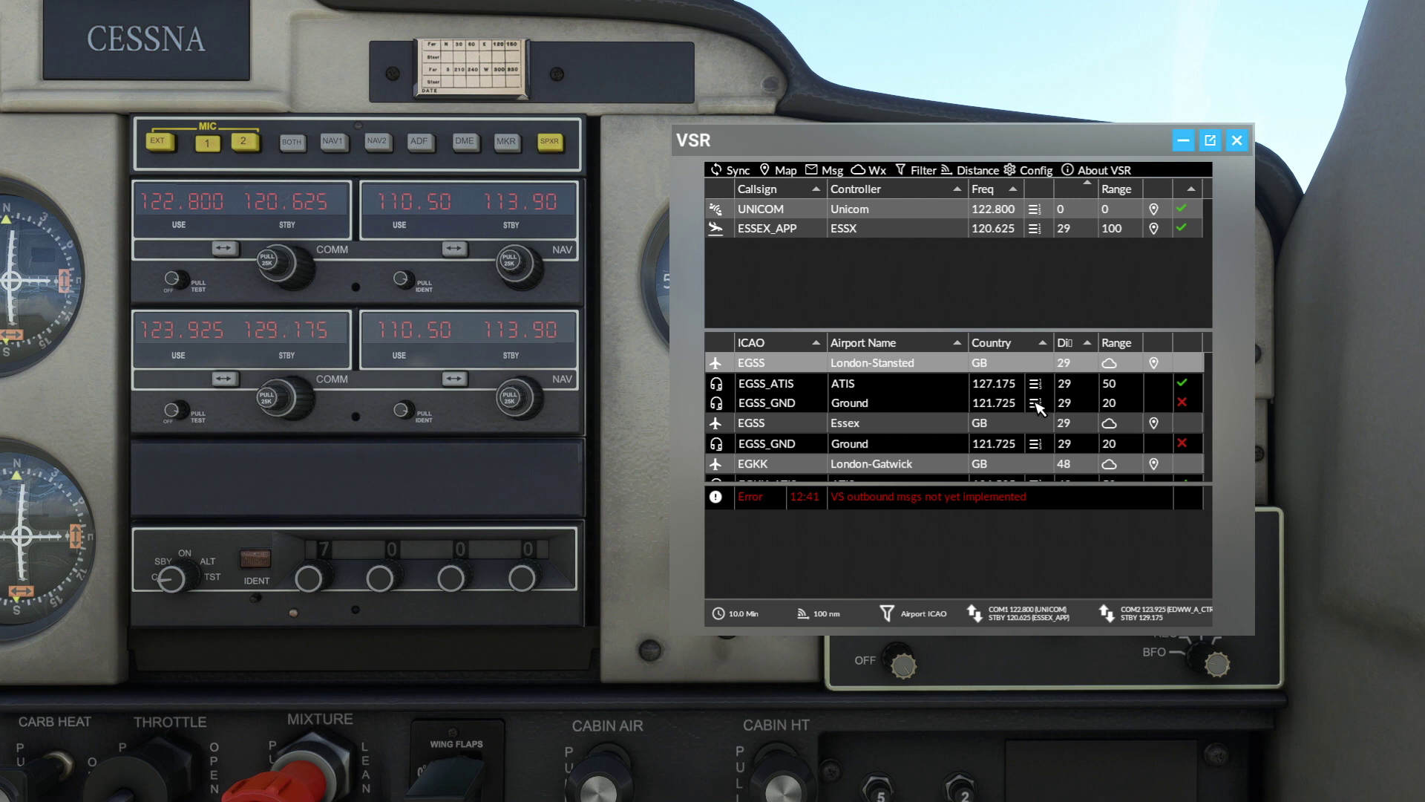
scroll(1032, 415, "down", 3)
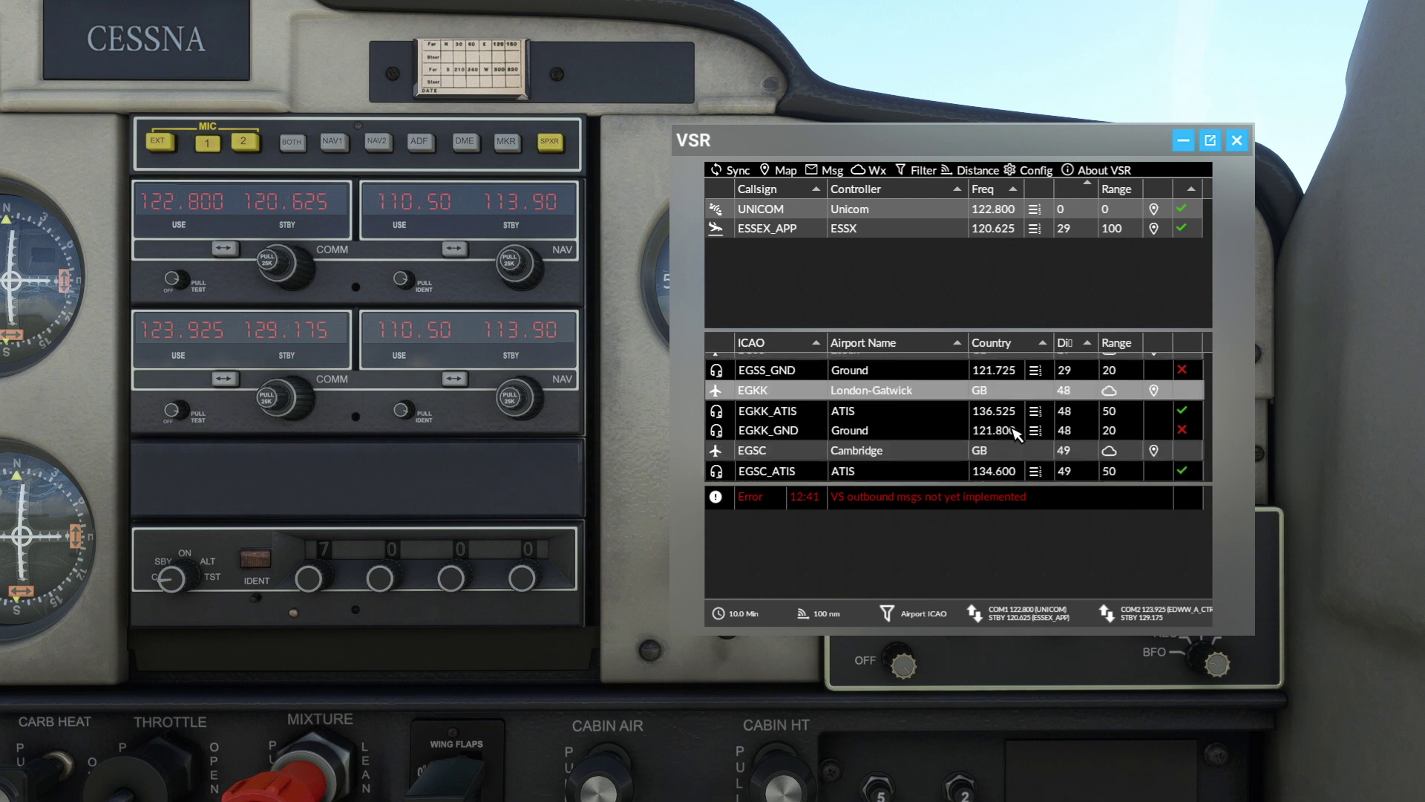
left_click(1036, 431)
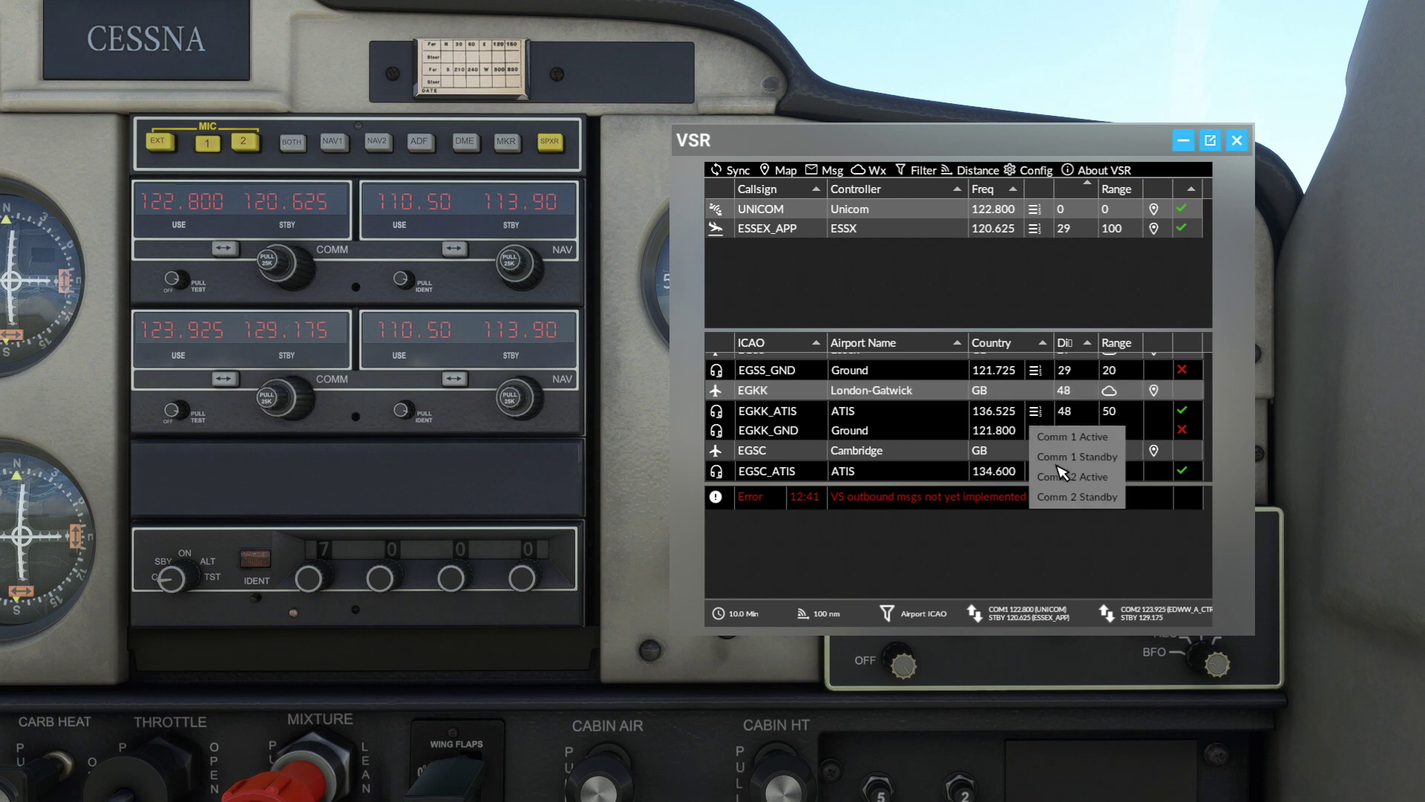
left_click(1063, 502)
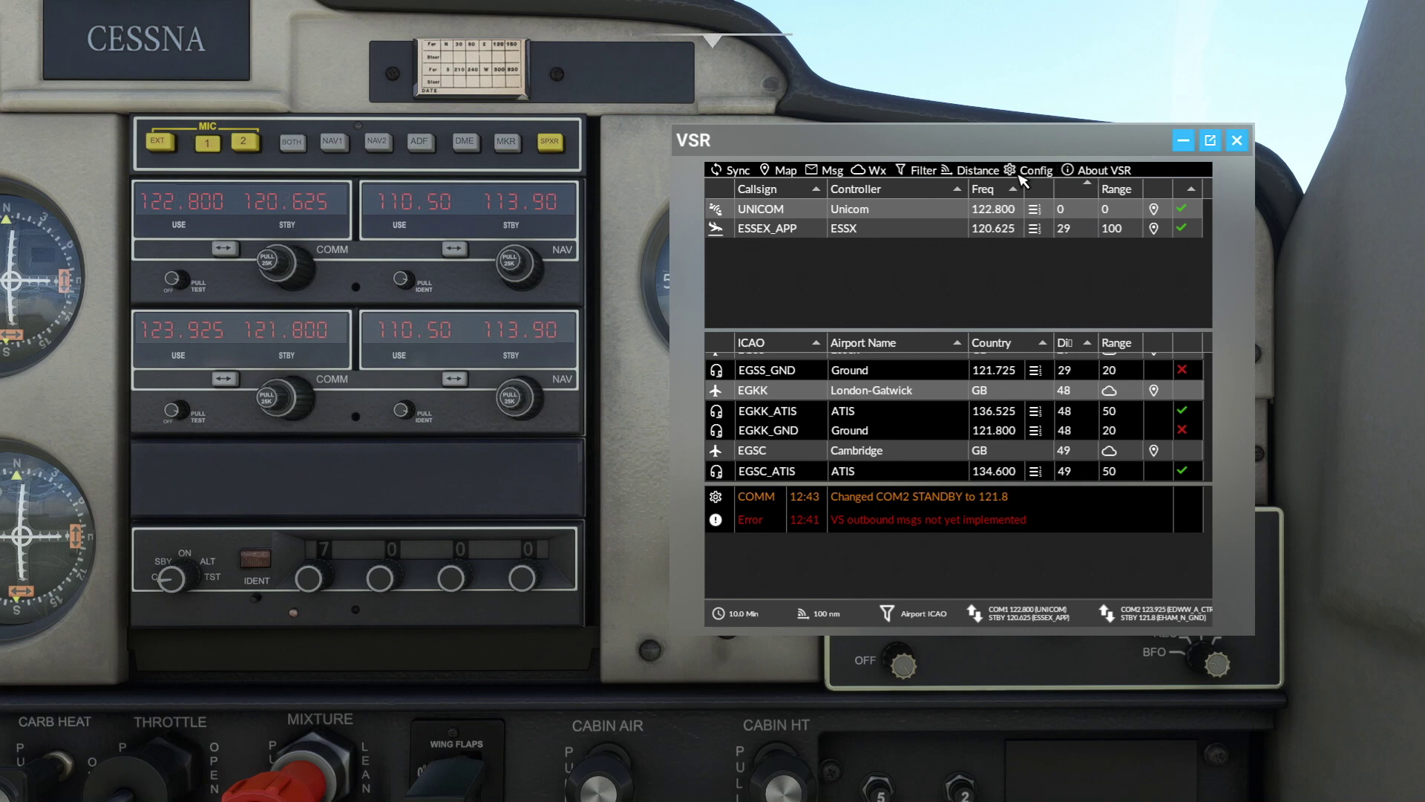
Extend the distance limit of the controller and airport lists to 1000 nm
mouse_move(963, 172)
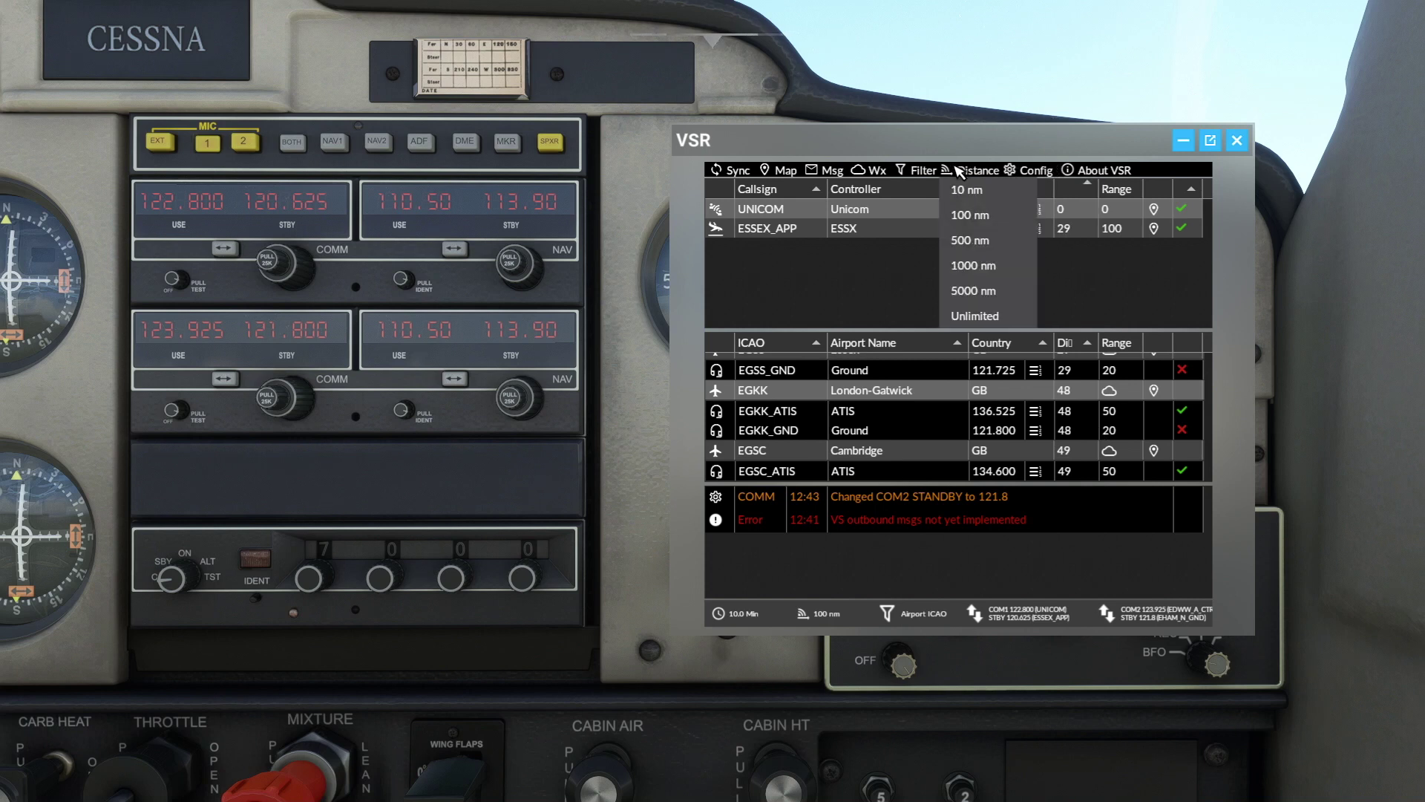
left_click(1013, 271)
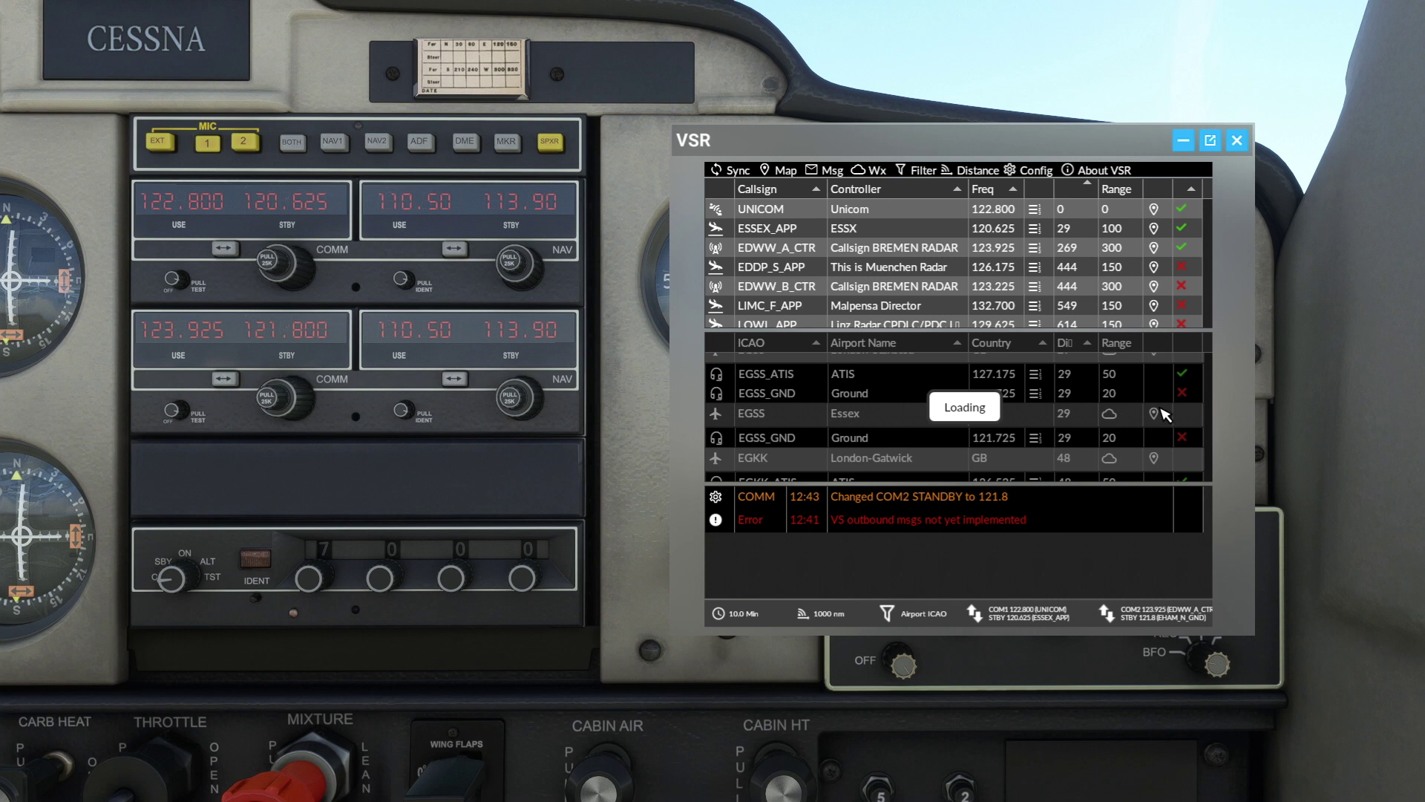
Replace the airport ICAO filter with EHA to list the Amsterdam-Schiphol stations, and close the filter keyboard
left_click(891, 615)
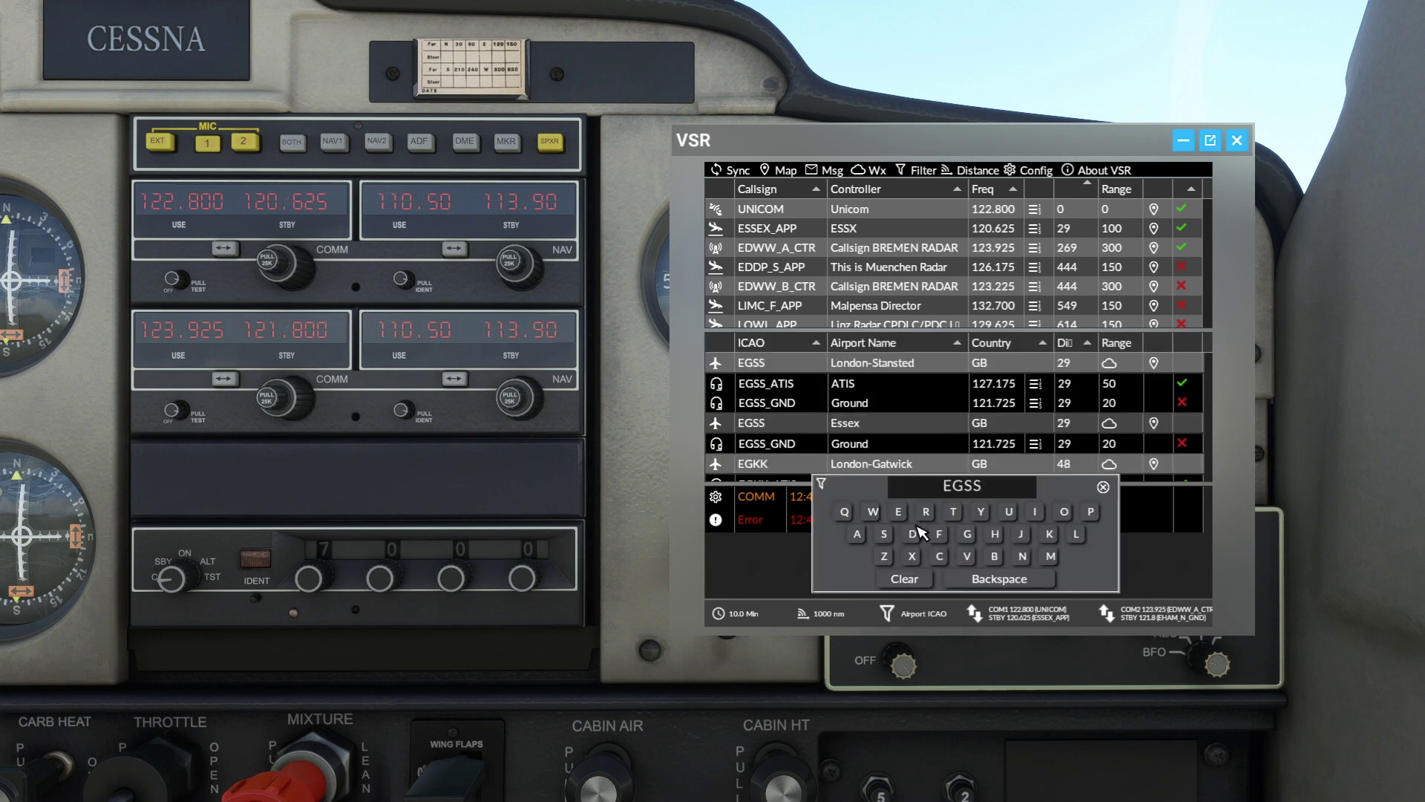
left_click(898, 512)
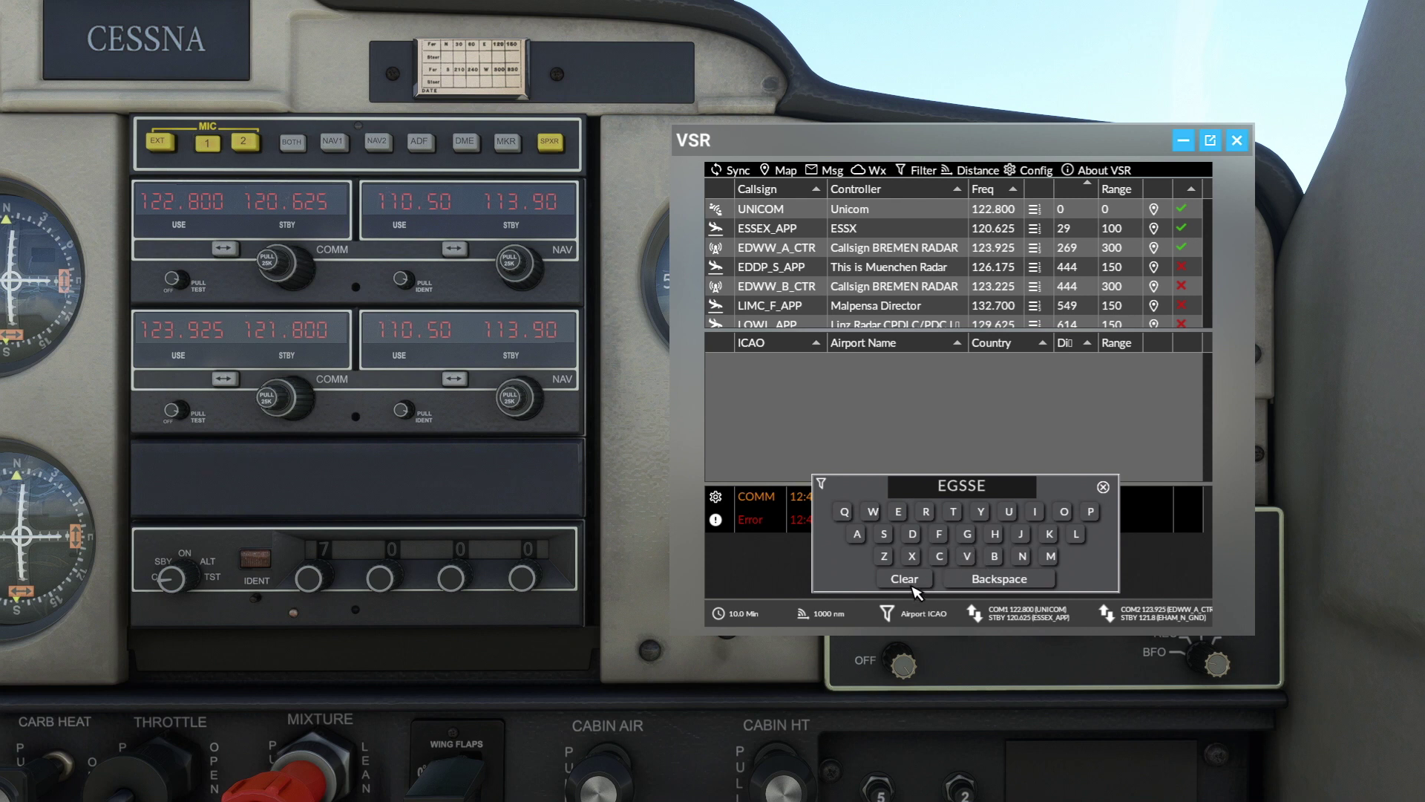
left_click(904, 578)
left_click(900, 514)
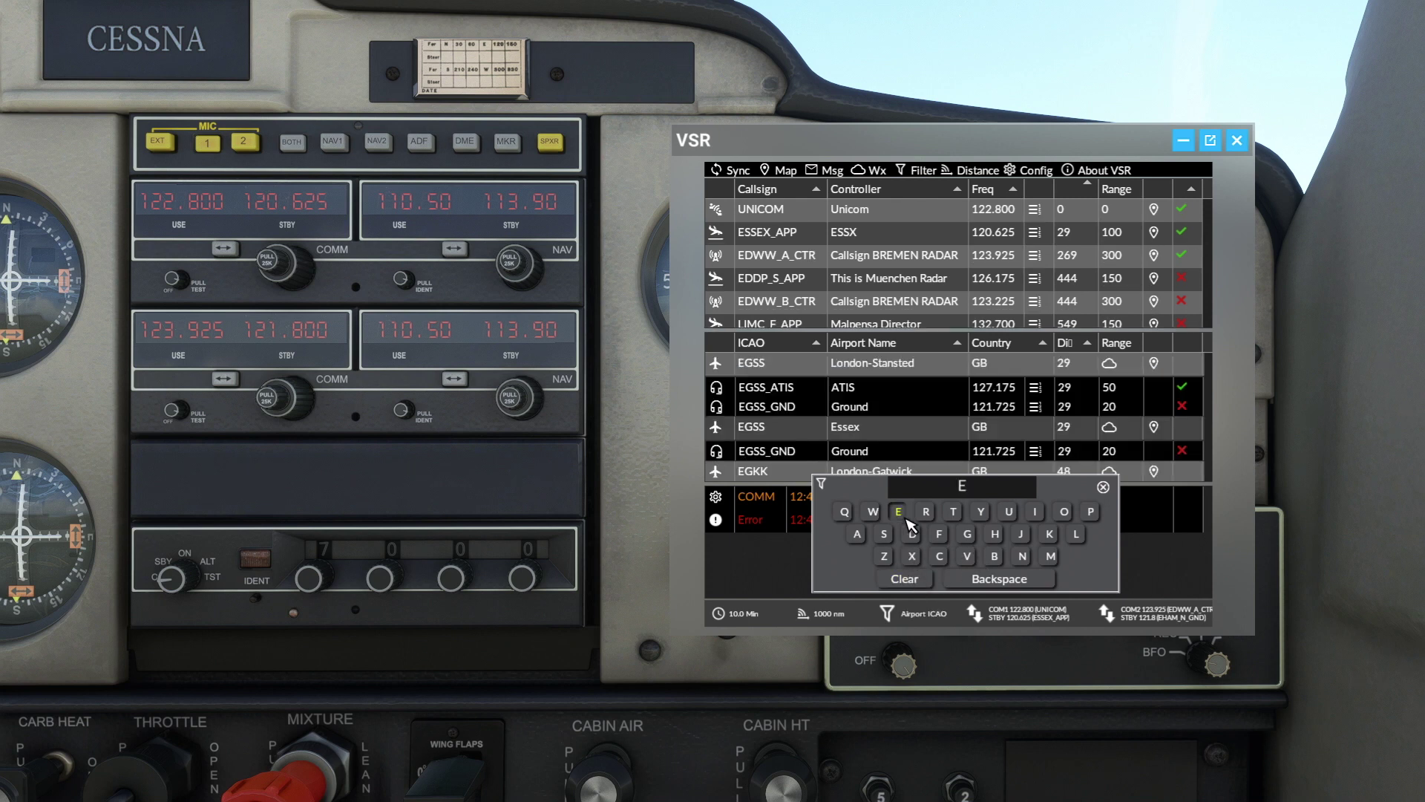
left_click(995, 534)
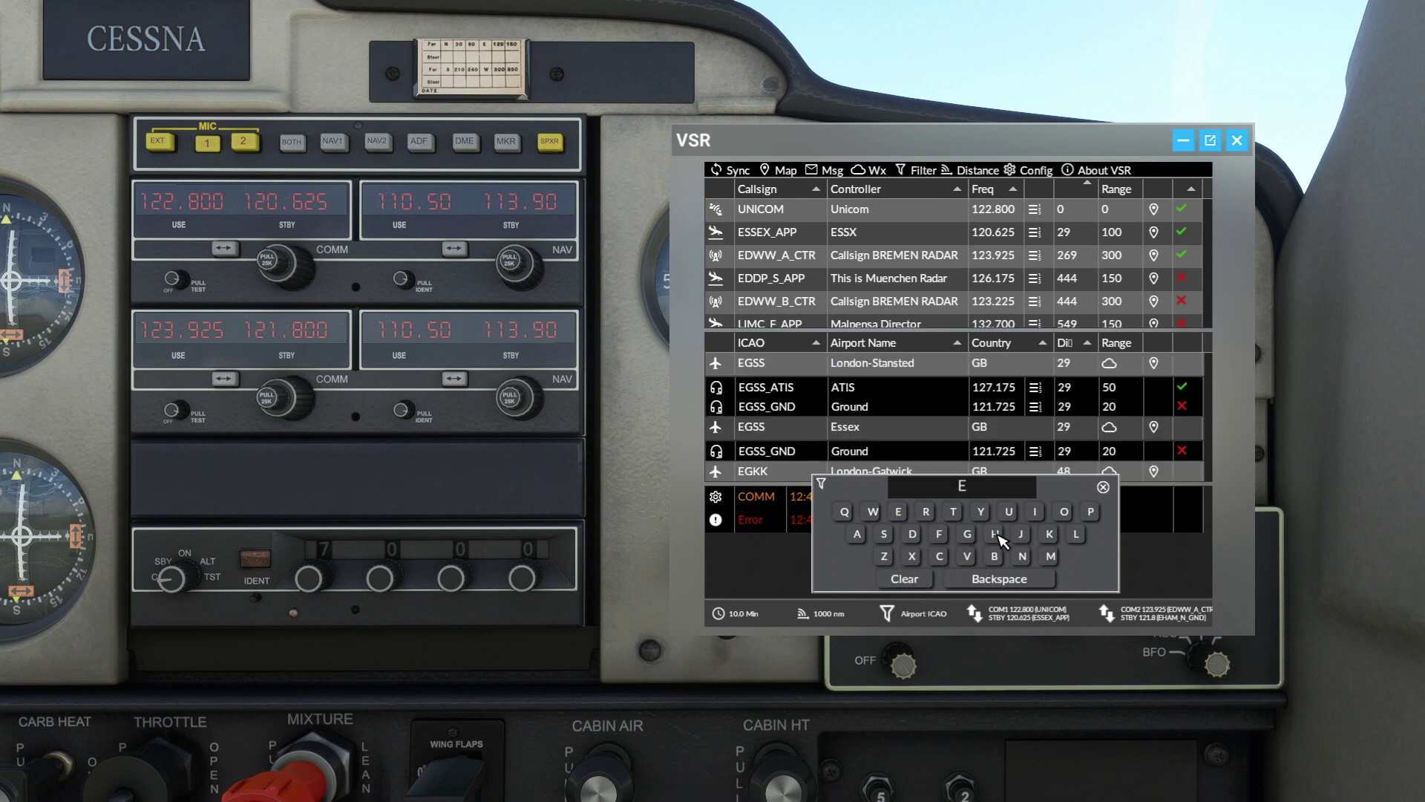
left_click(857, 534)
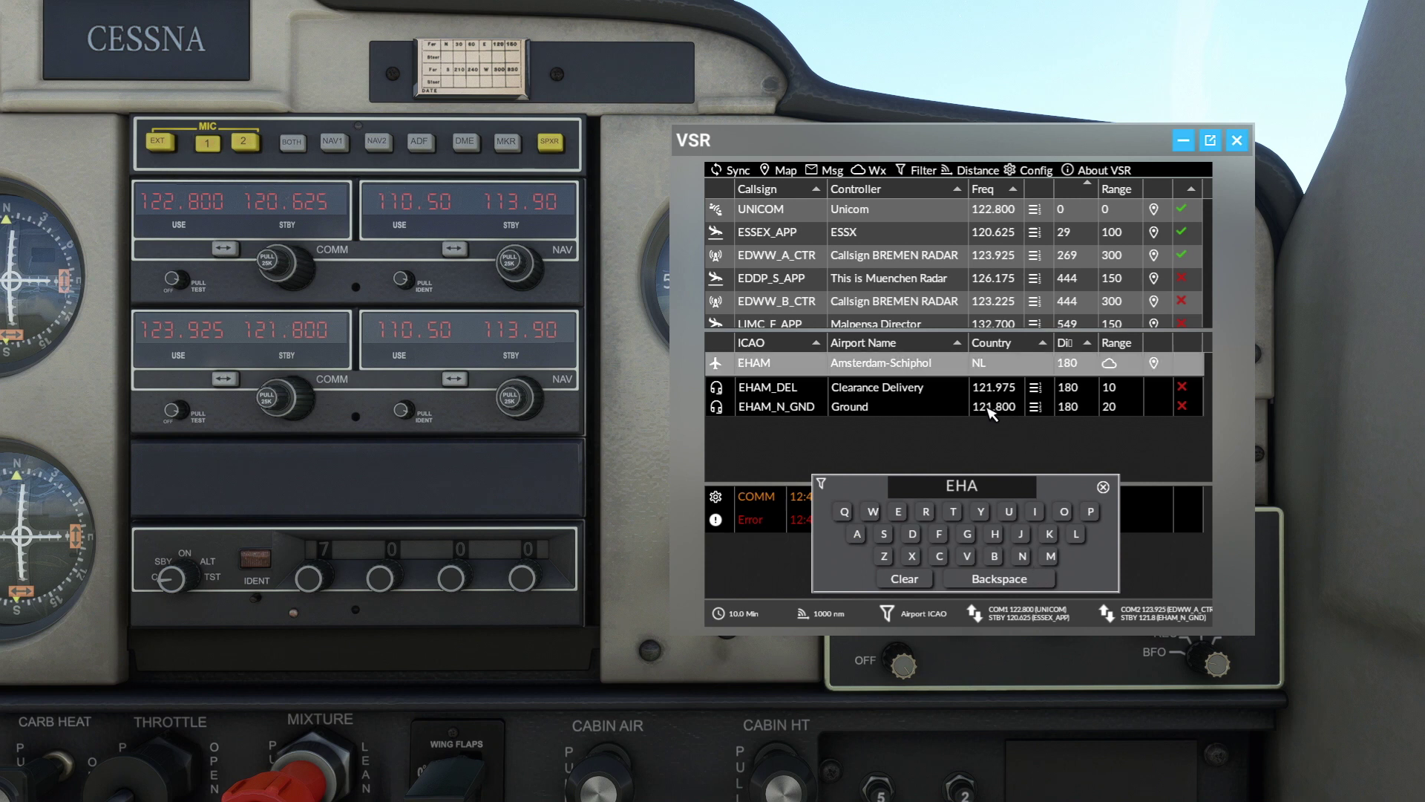
left_click(1103, 488)
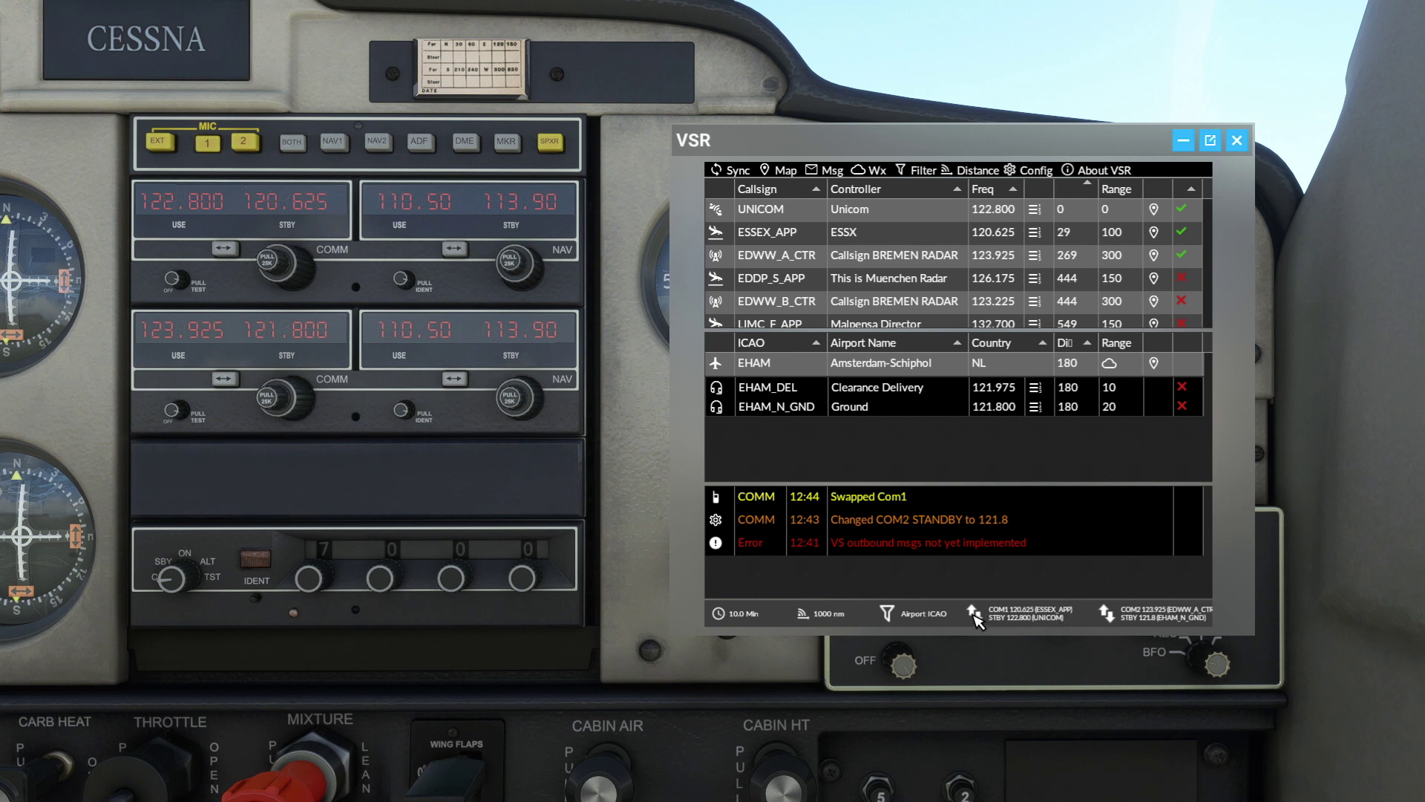
Swap the active and standby frequencies of COM1 and of COM2, and swap each pair back
left_click(974, 613)
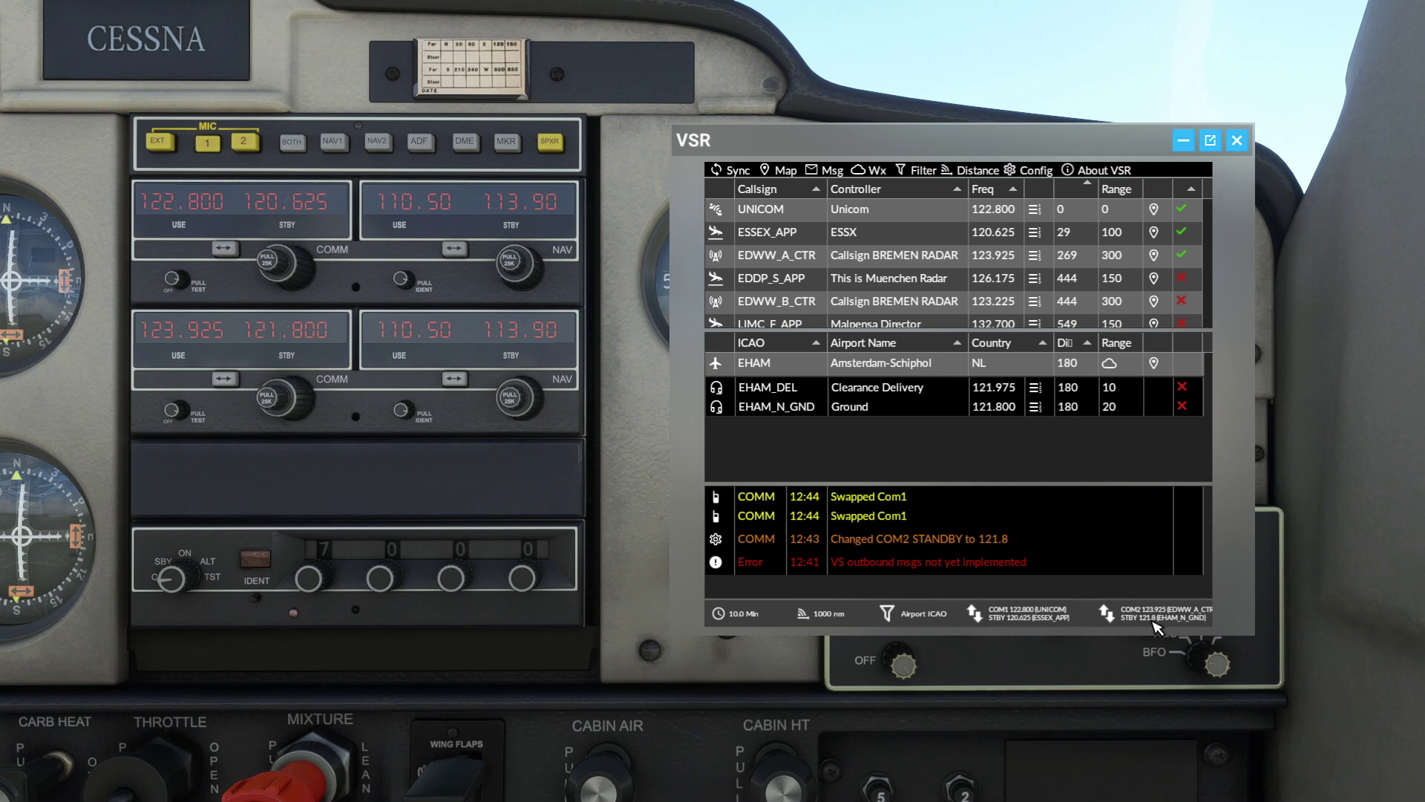
left_click(1109, 614)
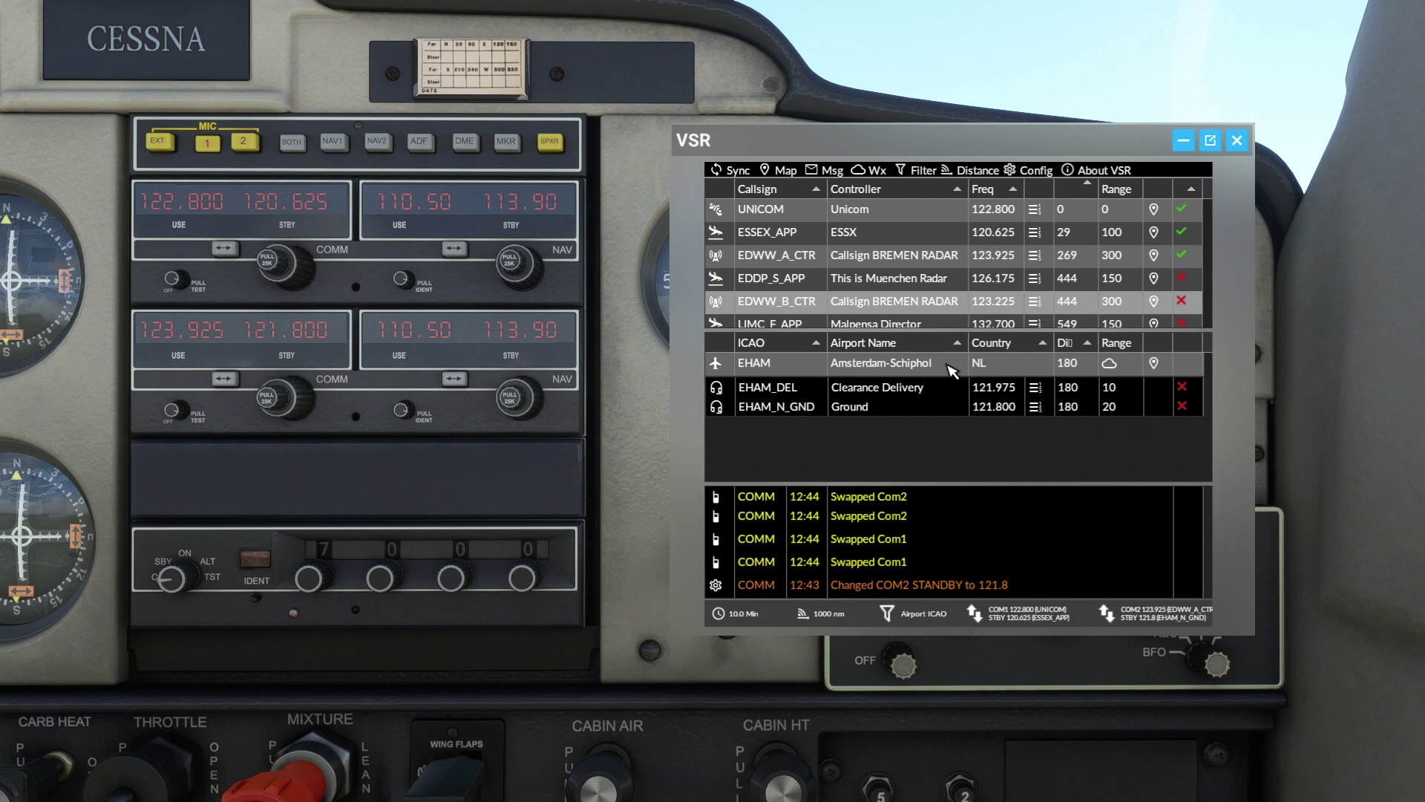
Clear the airport filter, and put the EGSS_ATIS frequency 127.175 on COM2 standby and swap it to active
left_click(887, 614)
left_click(919, 583)
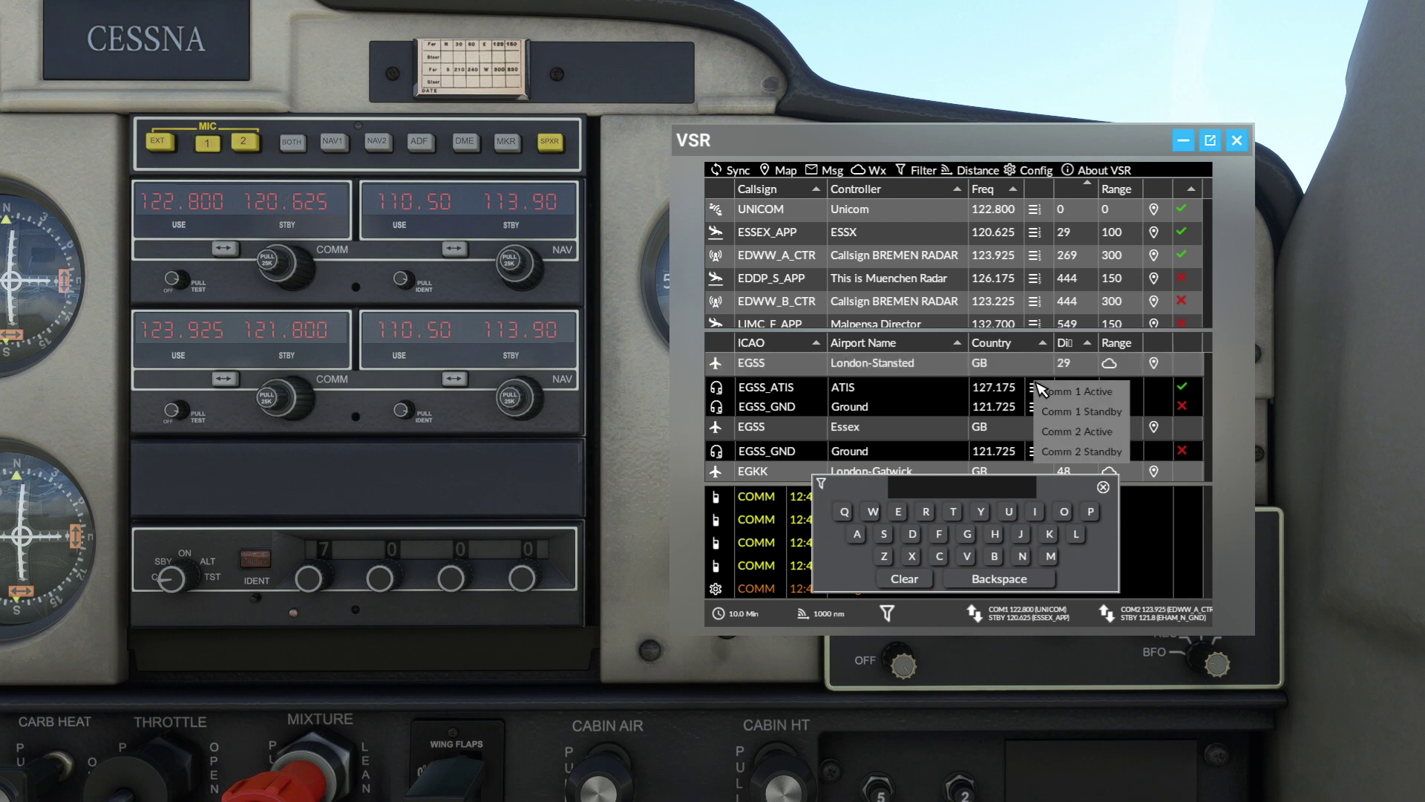
left_click(1105, 488)
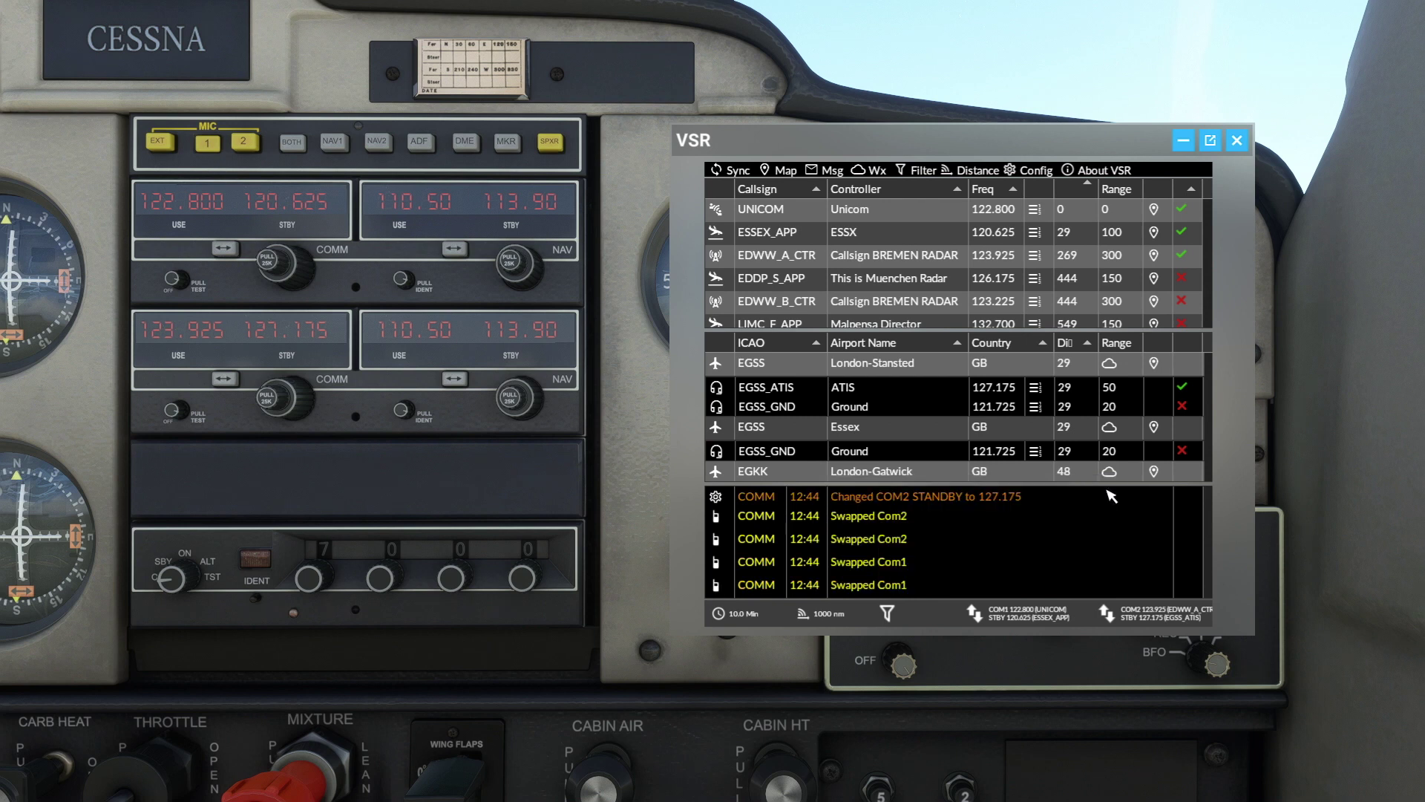
left_click(1106, 614)
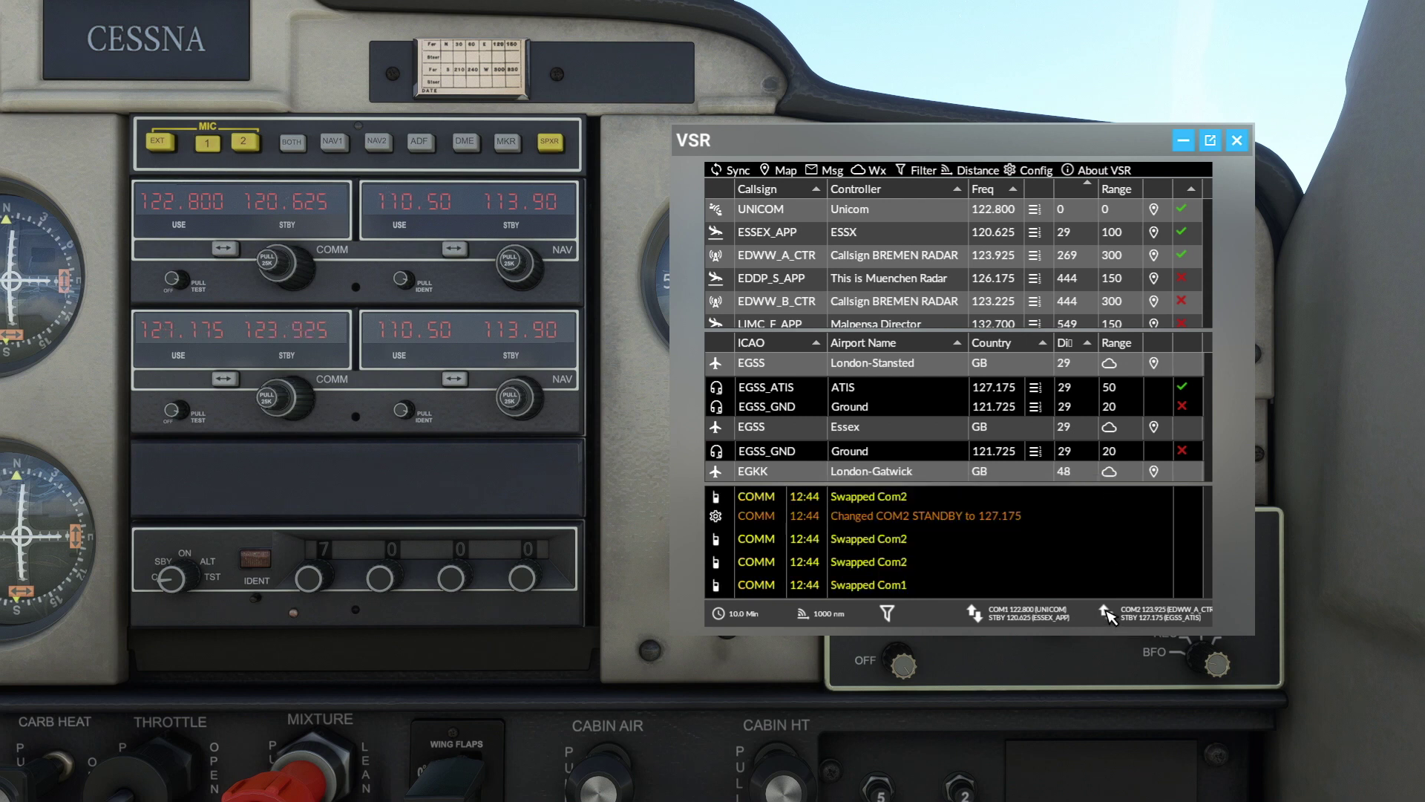